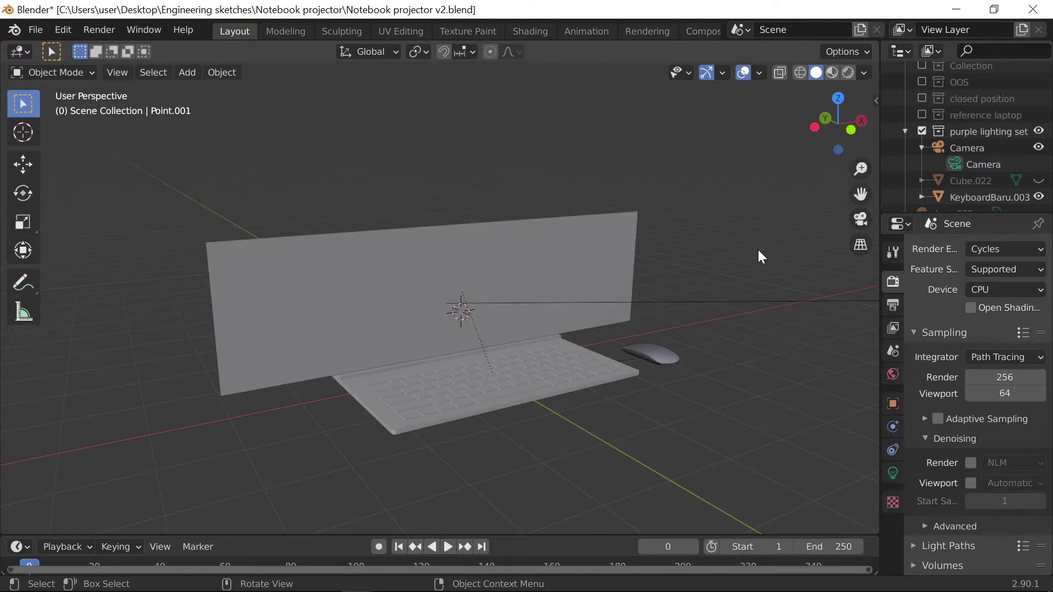
# Step: Set the Cycles render device to GPU Compute and check the Cycles Render Devices in the system preferences
pyautogui.click(980, 289)
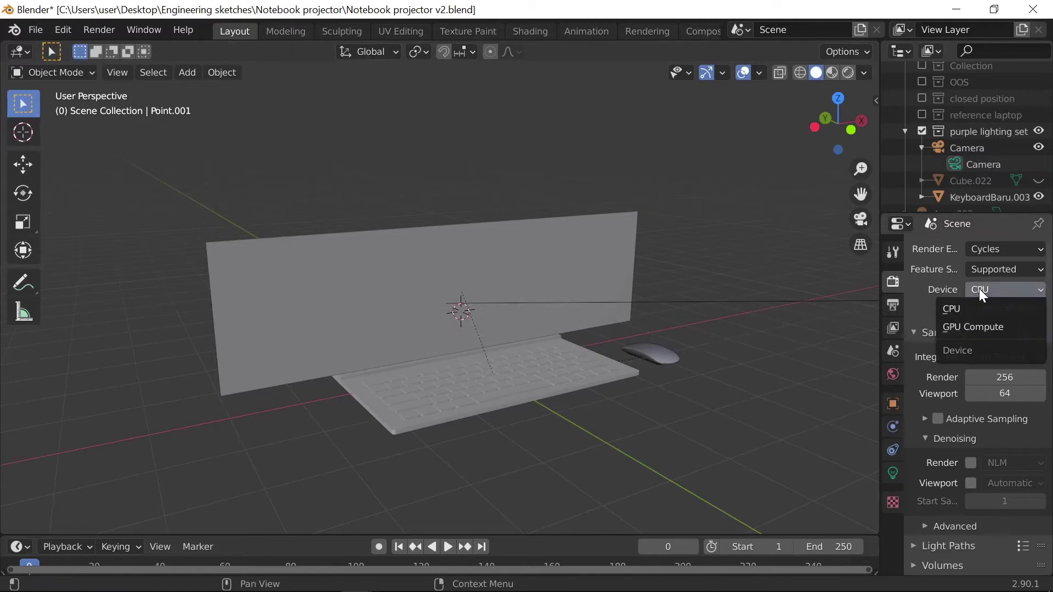
pyautogui.click(973, 327)
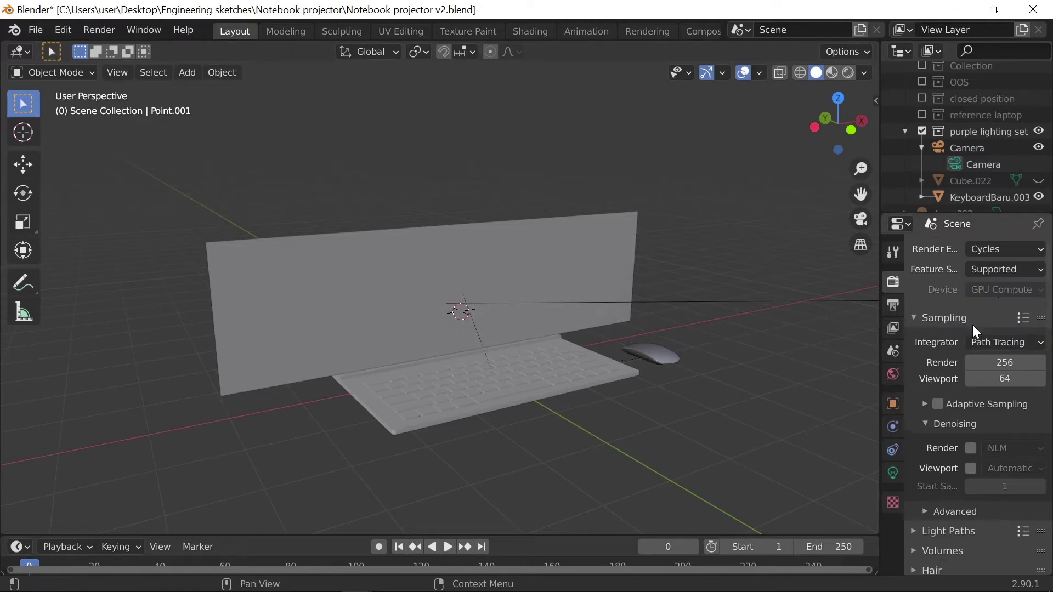
pyautogui.click(70, 33)
pyautogui.click(100, 263)
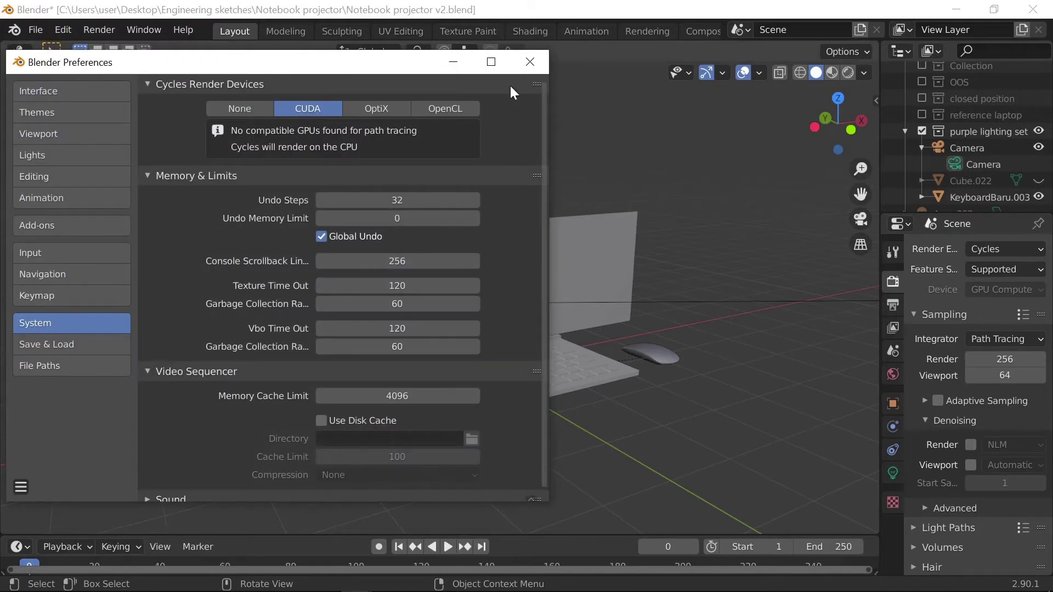
pyautogui.click(530, 62)
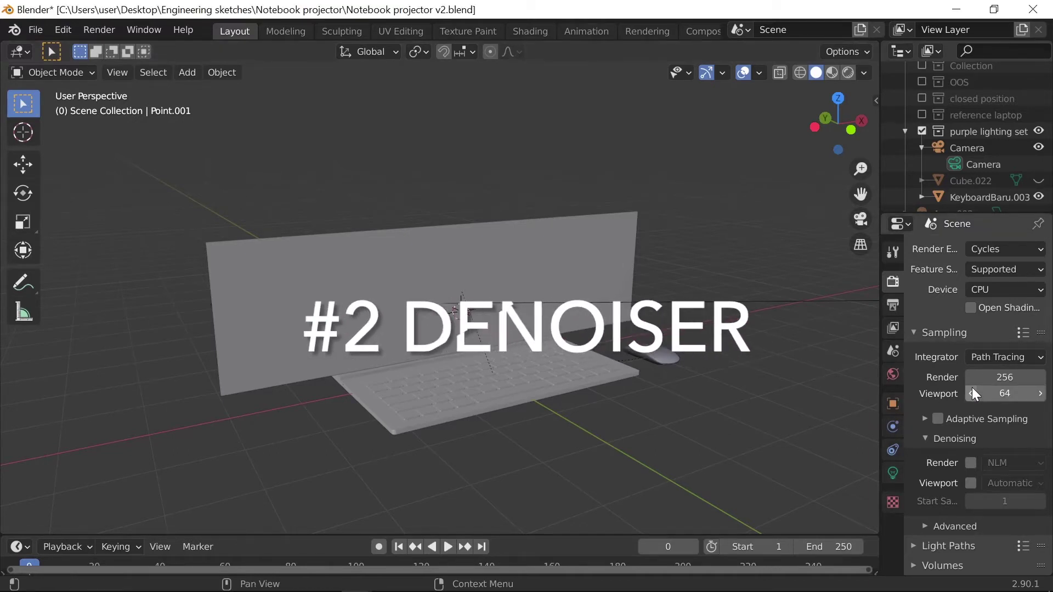
# Step: Enable render denoising with the NLM denoiser and turn on denoising for the view layer
pyautogui.click(891, 304)
pyautogui.click(890, 287)
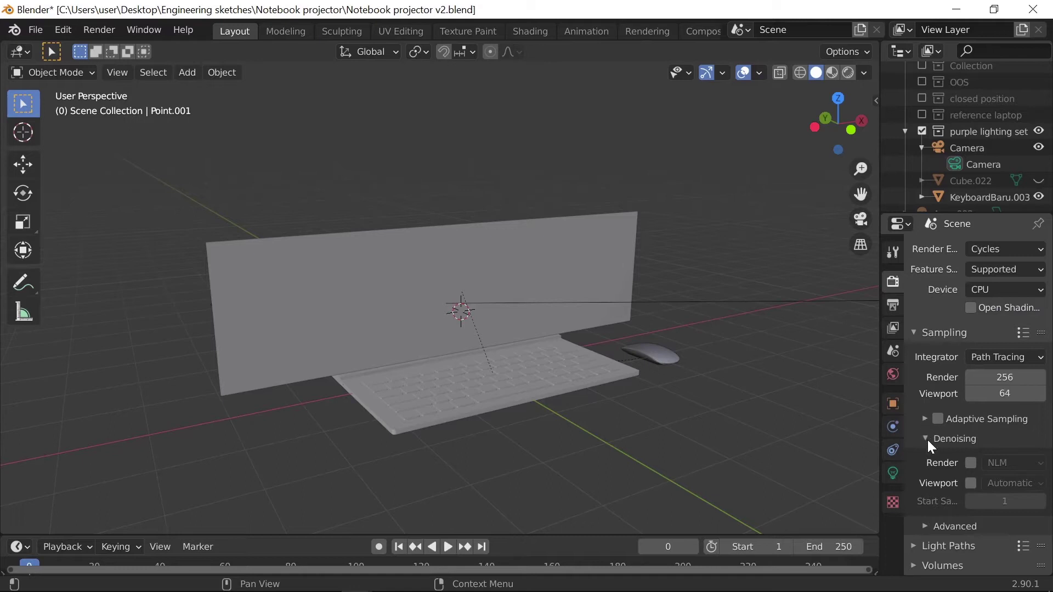
pyautogui.scroll(-2, 947, 448)
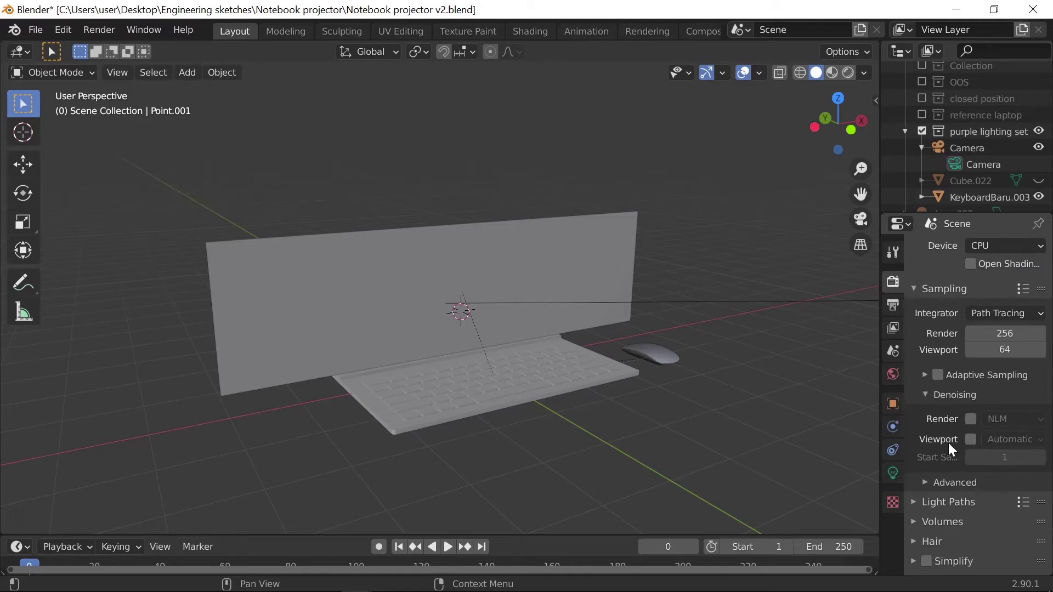
pyautogui.click(971, 419)
pyautogui.click(1002, 420)
pyautogui.click(892, 328)
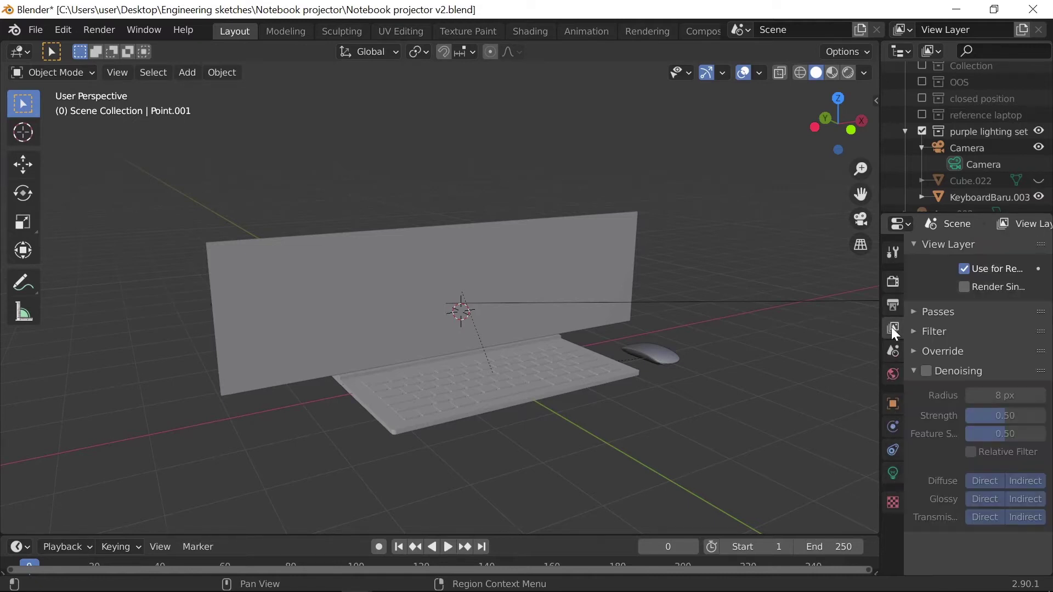
pyautogui.click(928, 371)
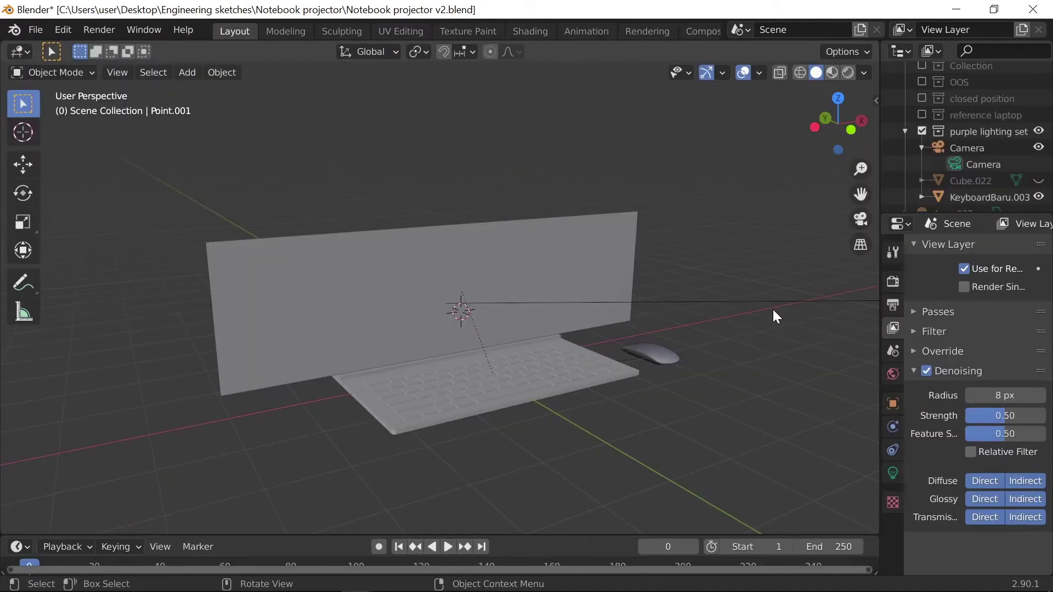
# Step: Search the add-ons in the preferences for "tile" to check the Render: Auto Tile Size add-on
pyautogui.click(893, 282)
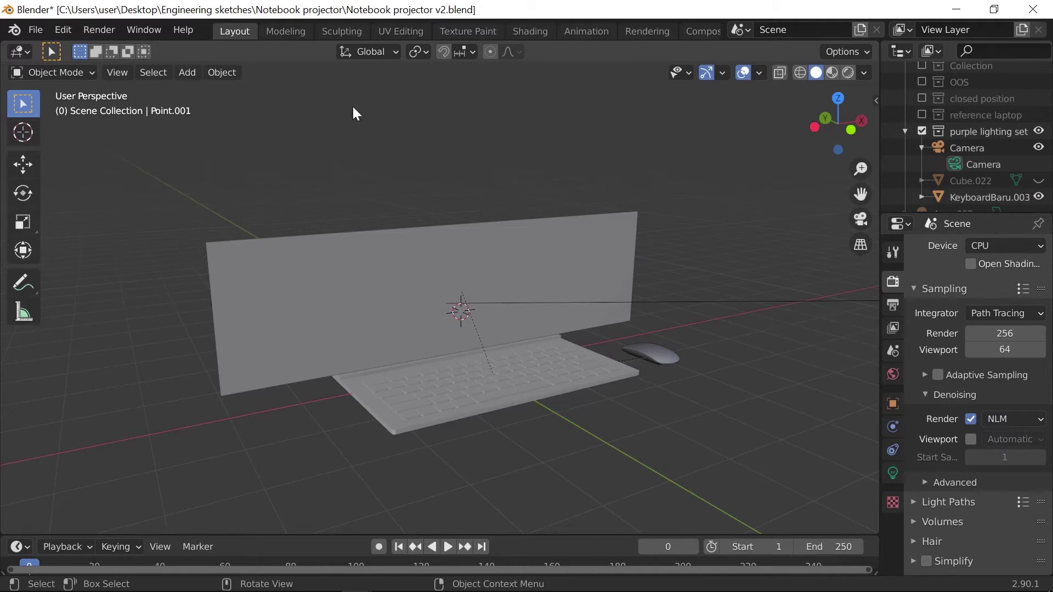
pyautogui.click(70, 30)
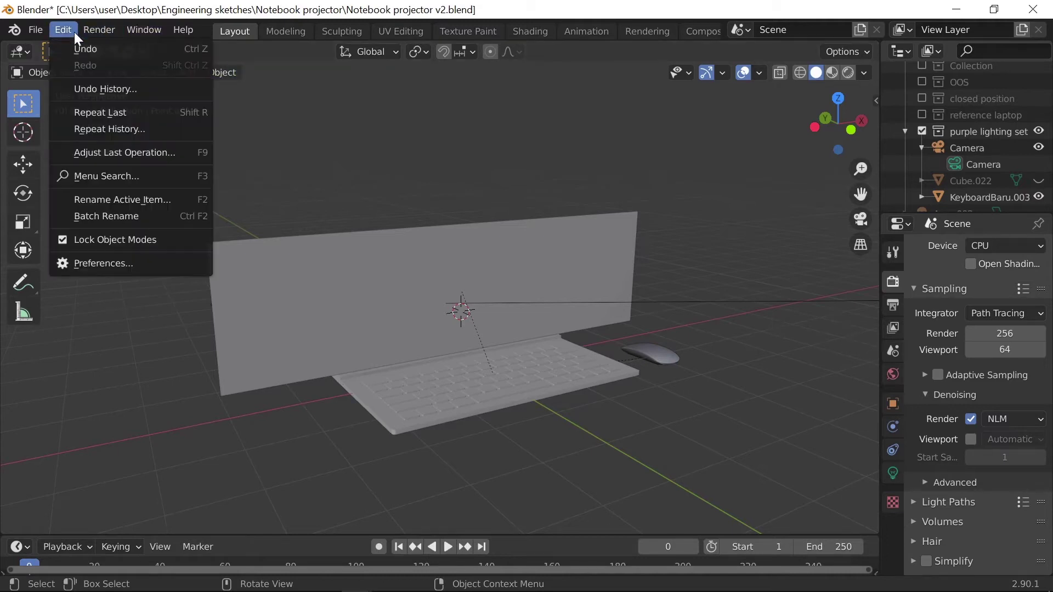
pyautogui.click(156, 263)
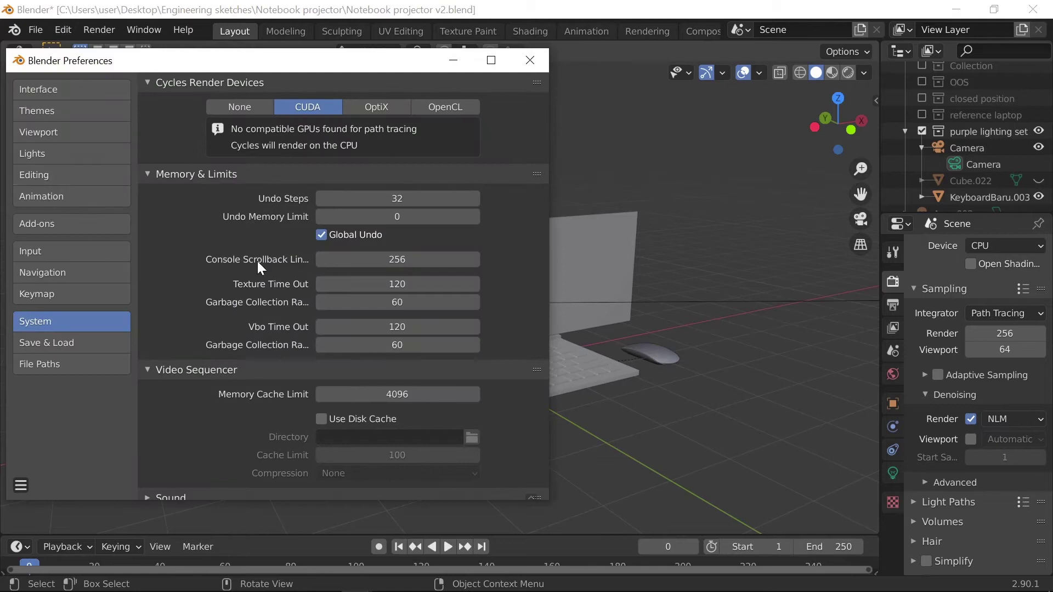
pyautogui.click(80, 228)
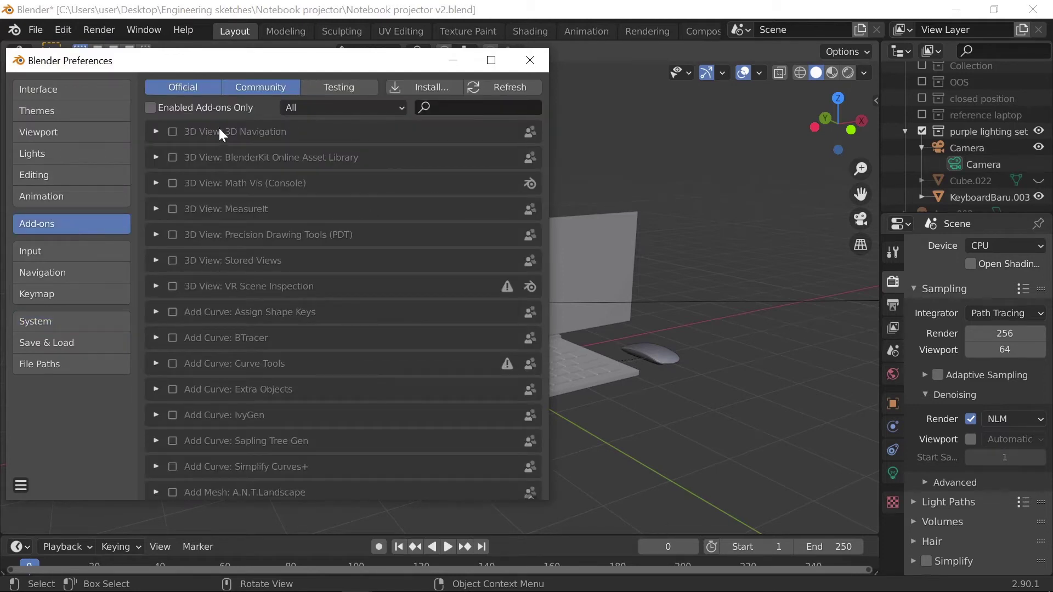
pyautogui.click(459, 107)
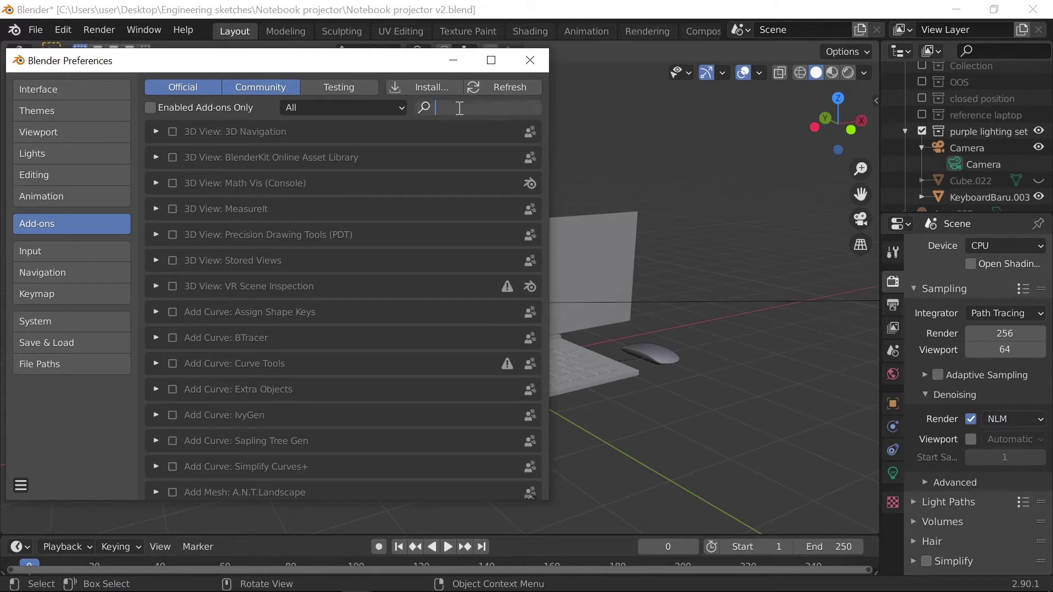
pyautogui.write('tile')
pyautogui.press('Return')
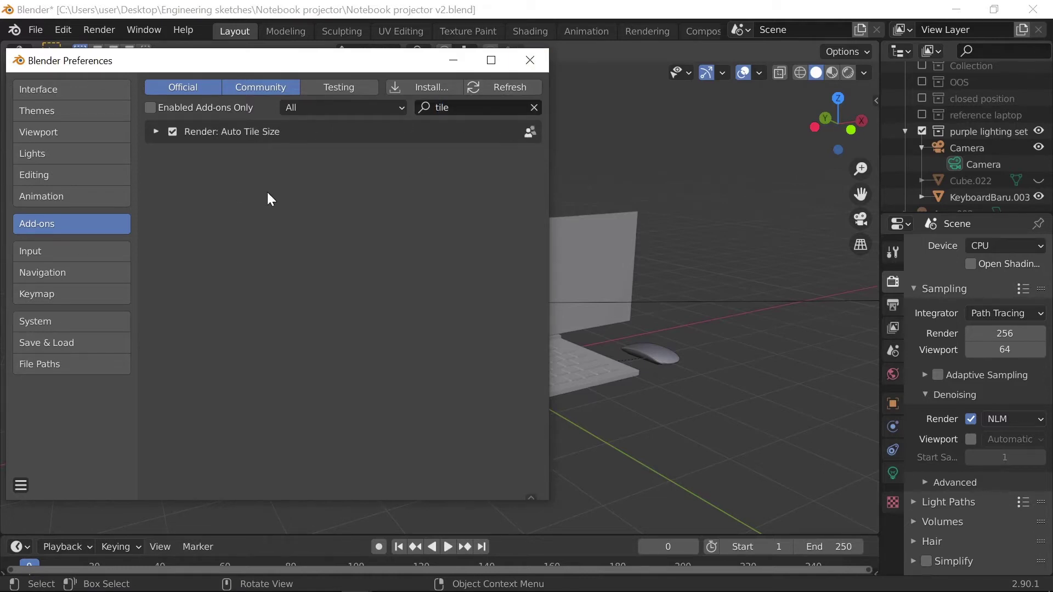
pyautogui.click(540, 57)
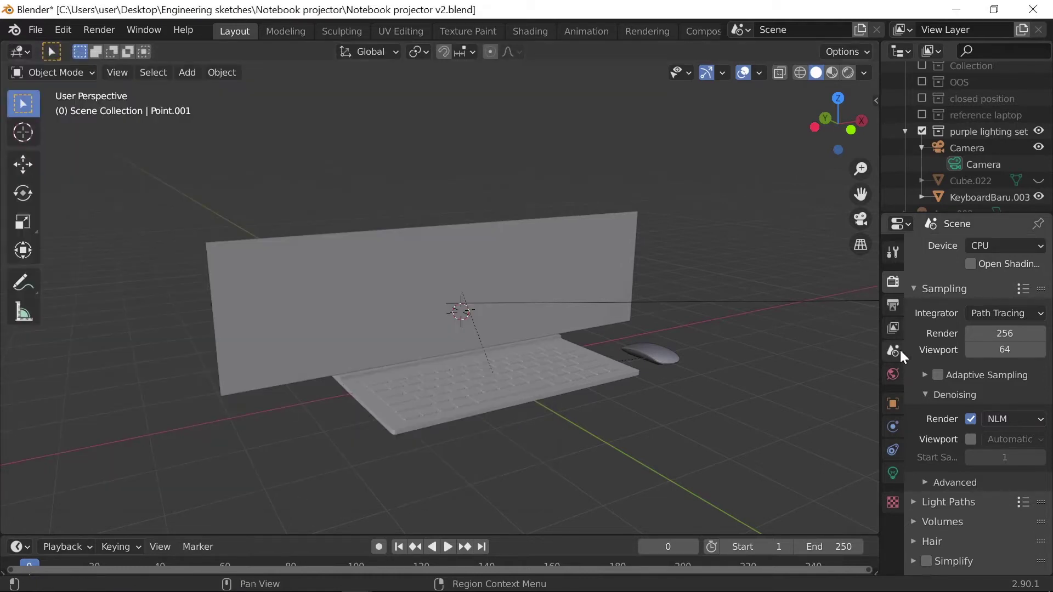
# Step: Set the output resolution to 1080 × 1080 px and enable adaptive sampling for the render
pyautogui.click(892, 307)
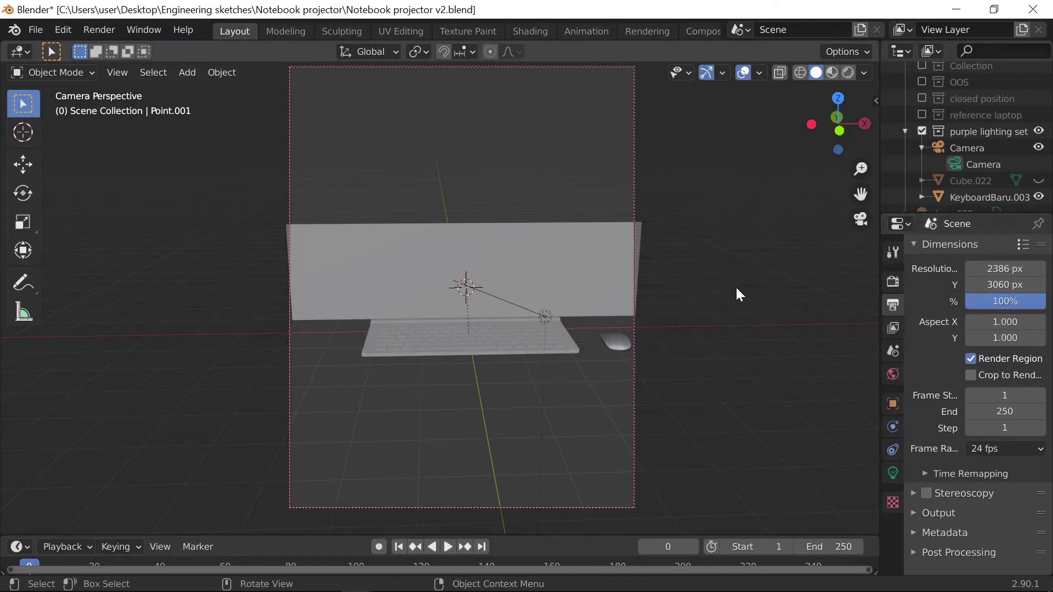
pyautogui.click(1006, 269)
pyautogui.write('1080')
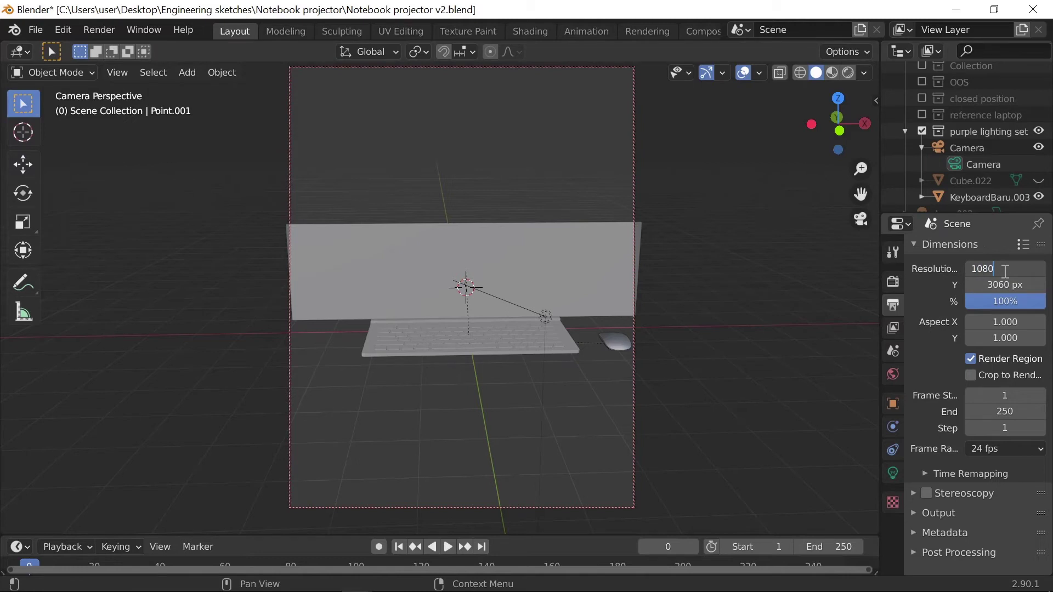
pyautogui.press('Return')
pyautogui.click(1005, 285)
pyautogui.write('1080')
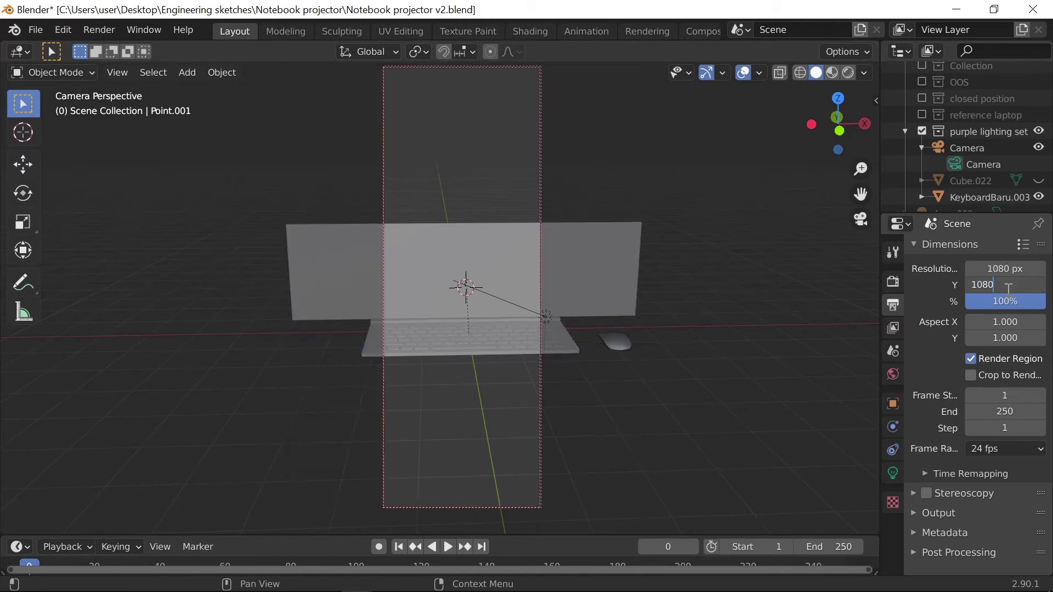
pyautogui.press('Return')
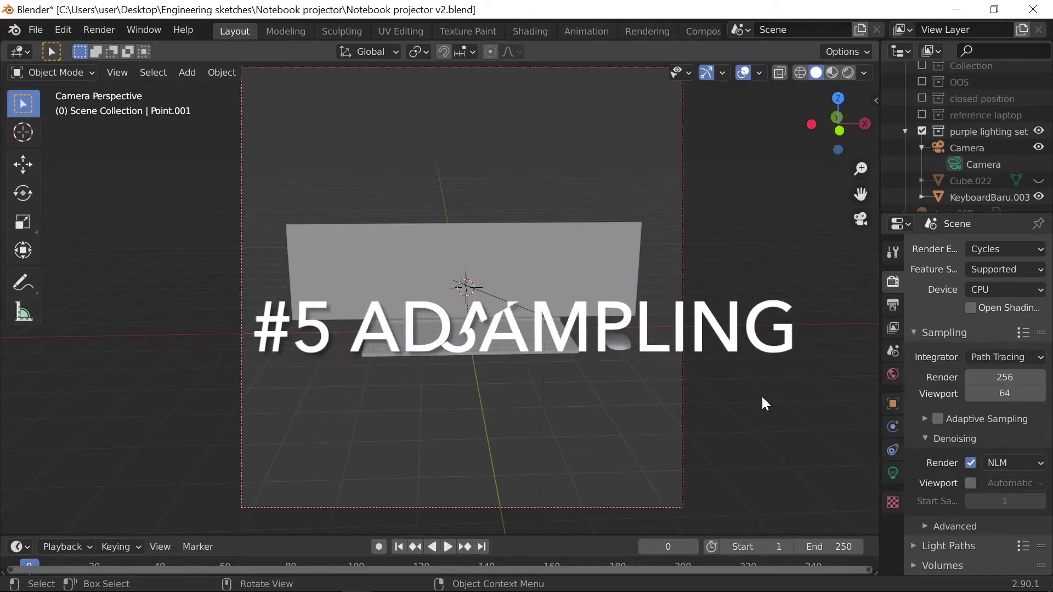
pyautogui.click(938, 420)
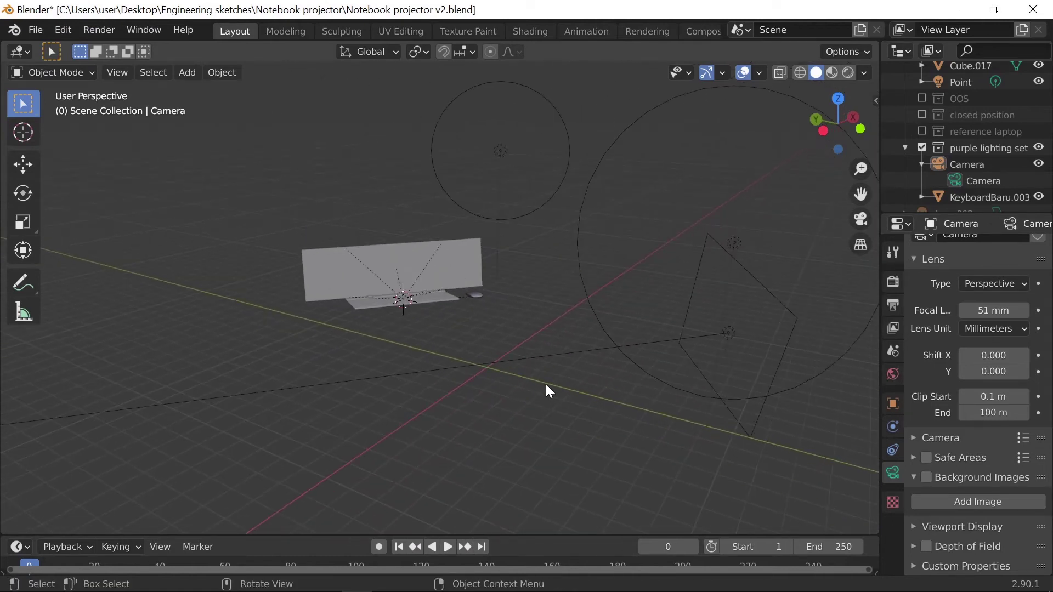
# Step: Look through the camera, select it, enable its background images and add an empty image entry
pyautogui.click(860, 219)
pyautogui.click(687, 476)
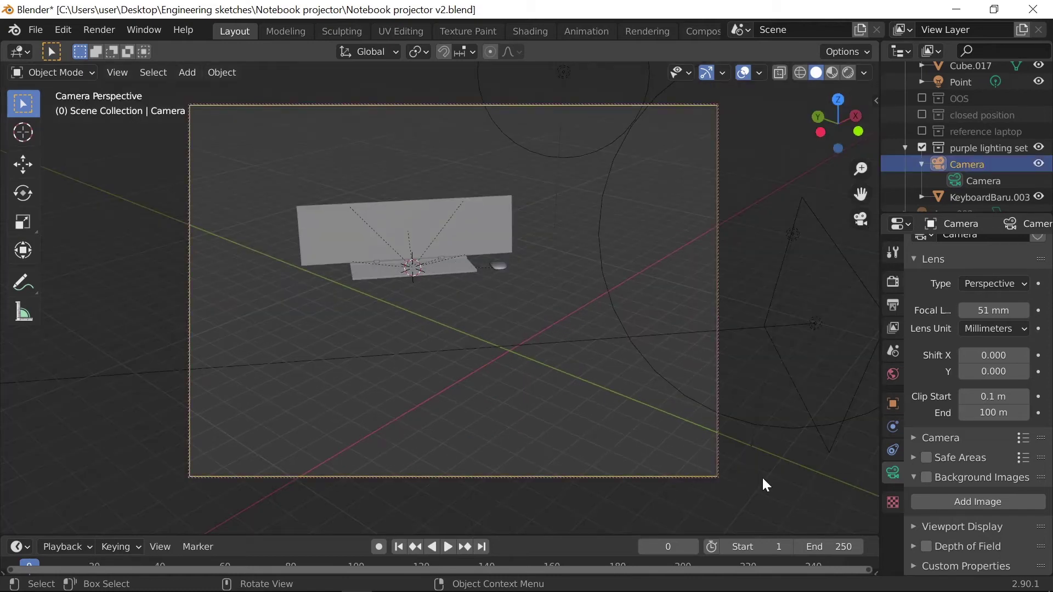
pyautogui.click(926, 479)
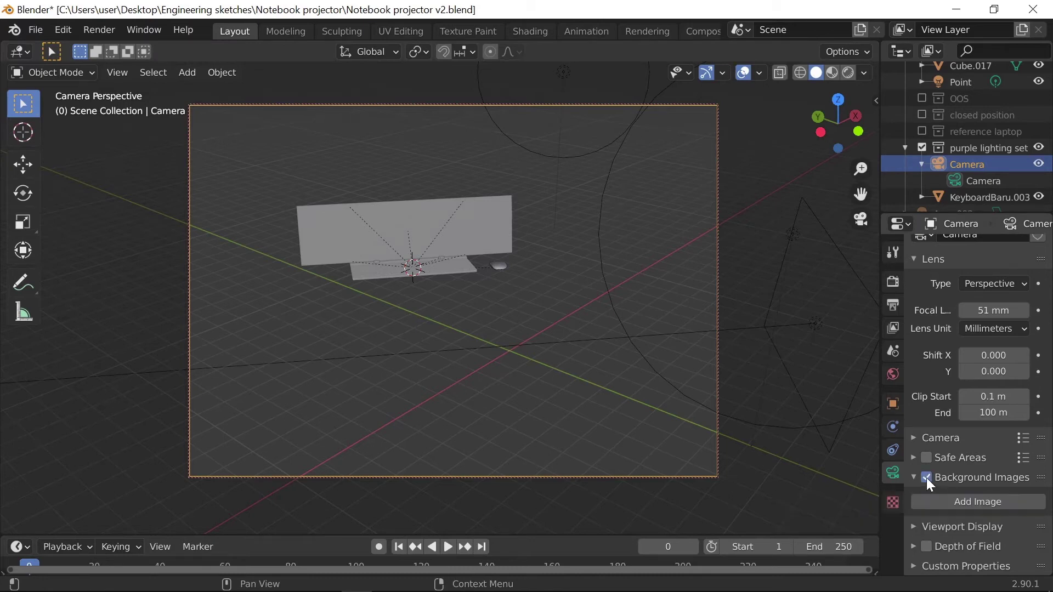
pyautogui.click(980, 500)
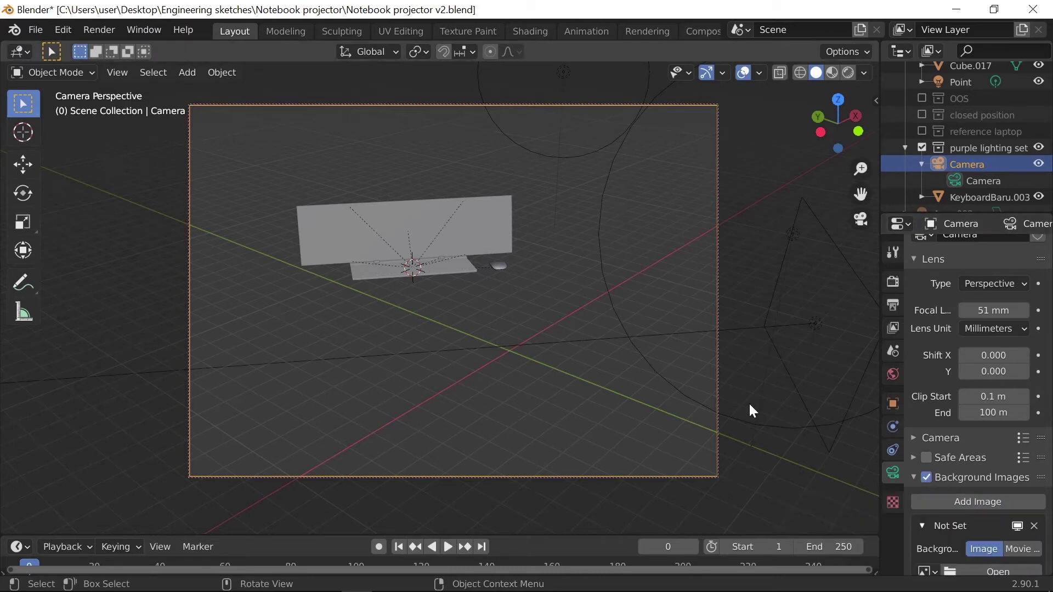
# Step: Load table.jpg from the Desktop folder as the camera's background image
pyautogui.scroll(-3, 961, 449)
pyautogui.click(972, 501)
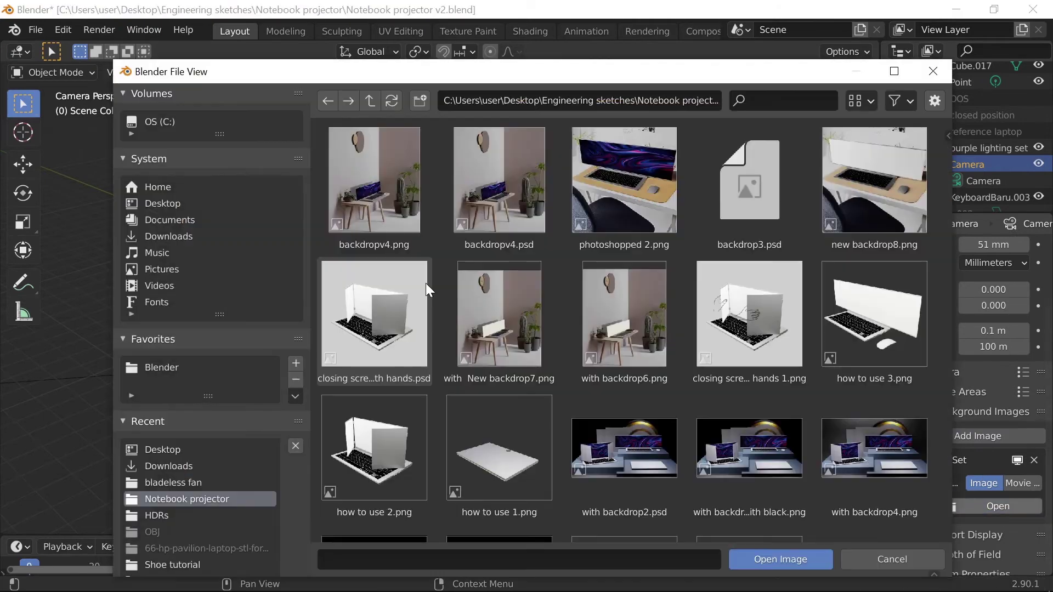
pyautogui.click(151, 206)
pyautogui.scroll(-5, 524, 275)
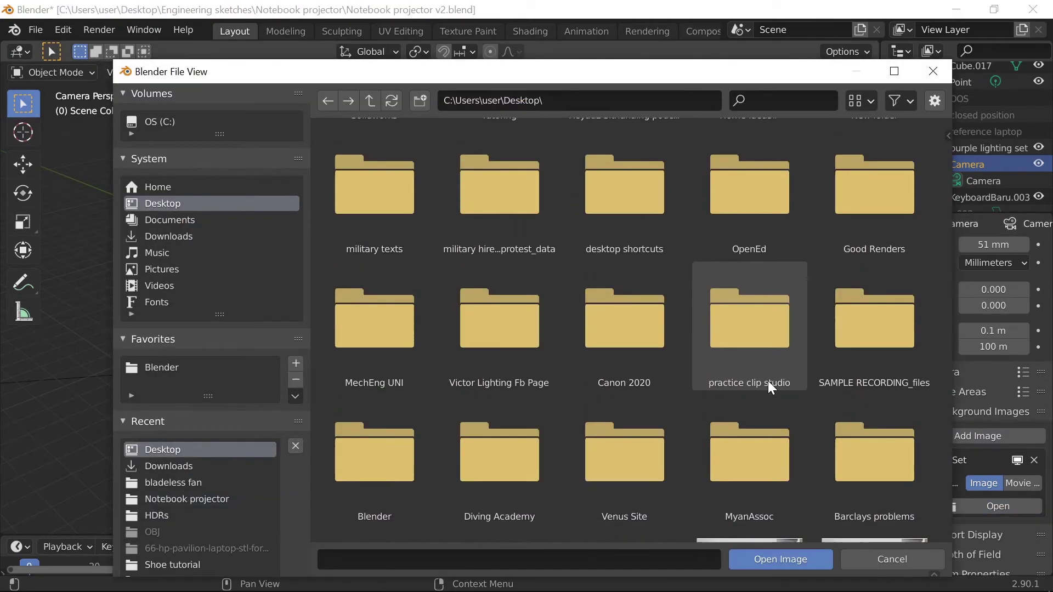
pyautogui.doubleClick(768, 381)
pyautogui.scroll(-4, 944, 474)
pyautogui.scroll(-4, 944, 474)
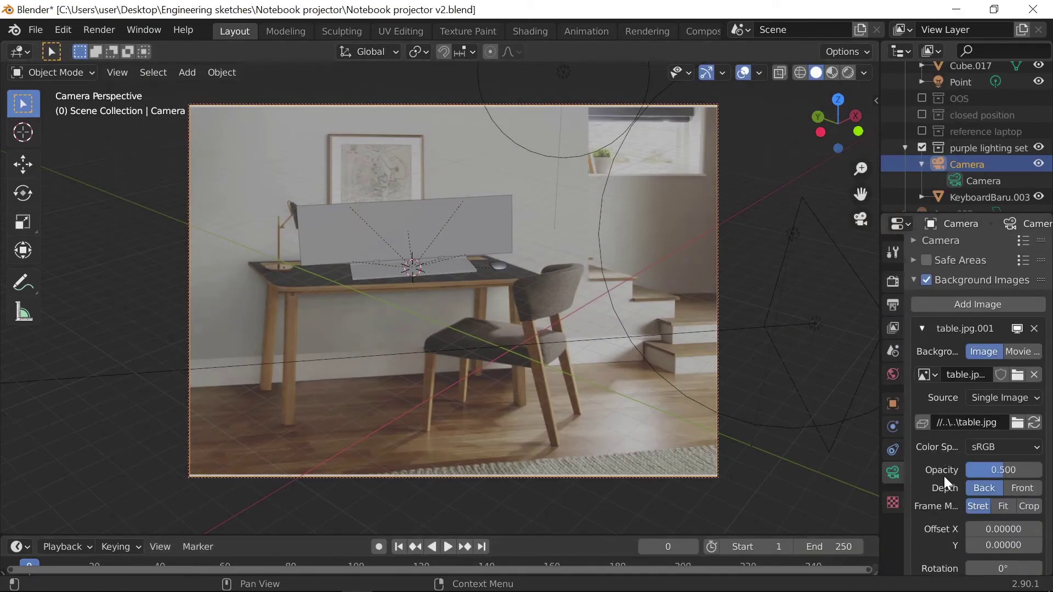
# Step: Set the background image's opacity to 1.000, compare the frame methods Stretch, Fit and Crop, and choose Crop
pyautogui.moveTo(993, 427); pyautogui.dragTo(1045, 428)
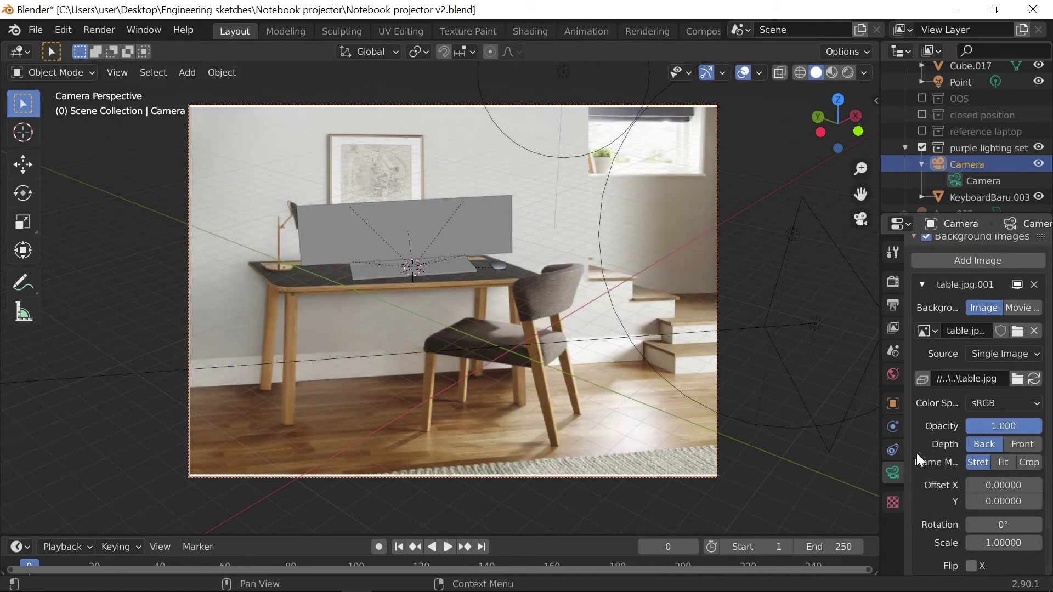
pyautogui.click(1000, 462)
pyautogui.click(1028, 464)
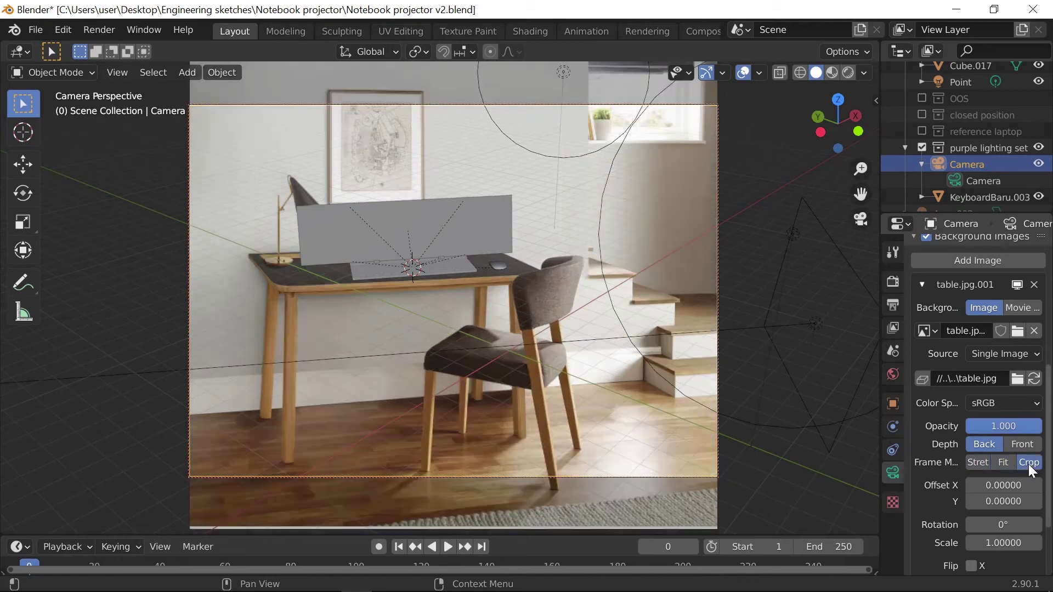
pyautogui.click(1009, 465)
pyautogui.click(979, 463)
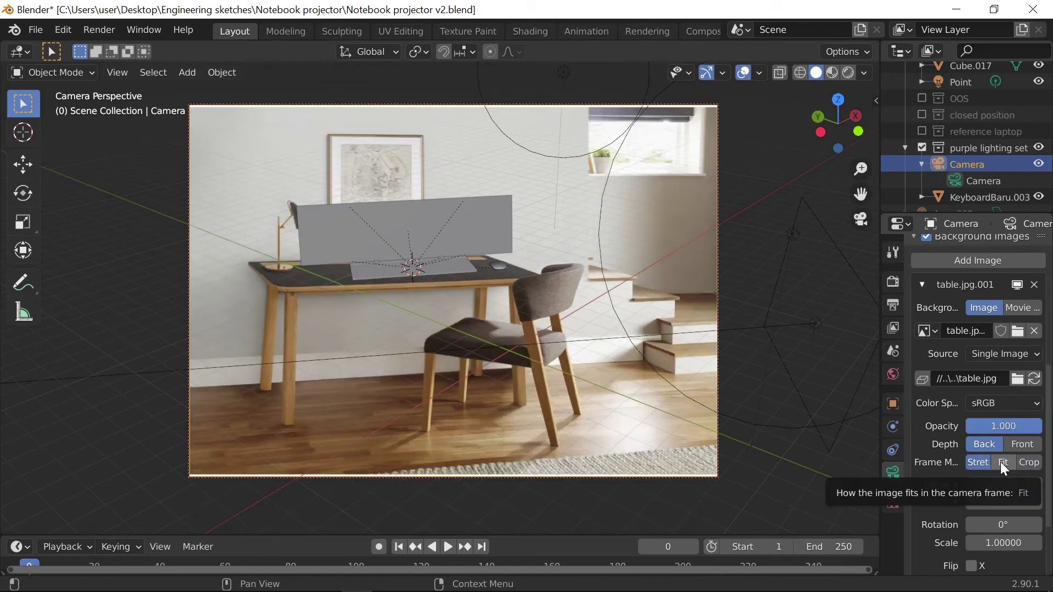
pyautogui.click(1002, 464)
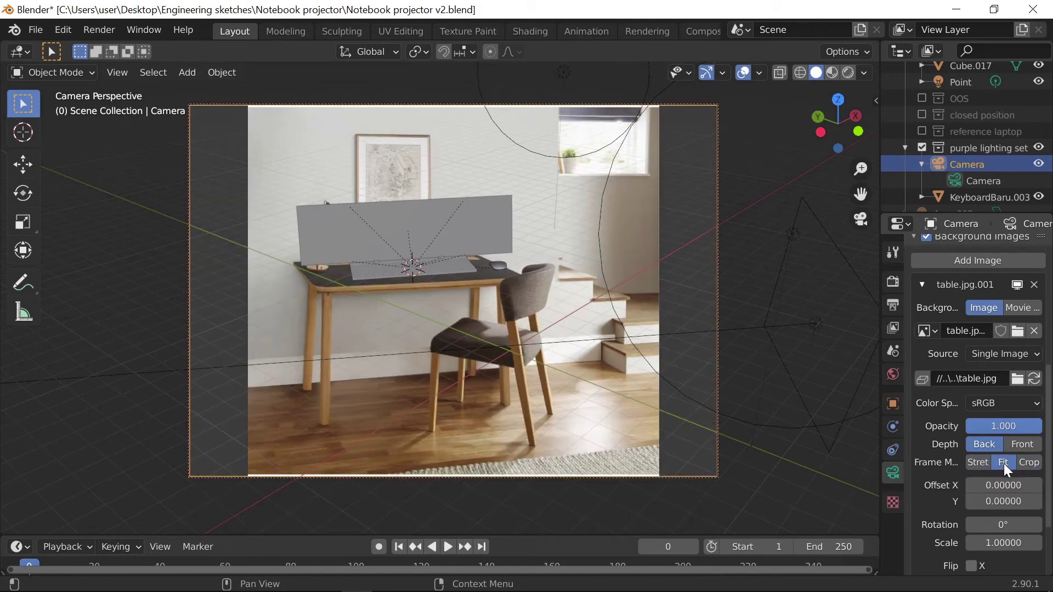
pyautogui.click(1026, 463)
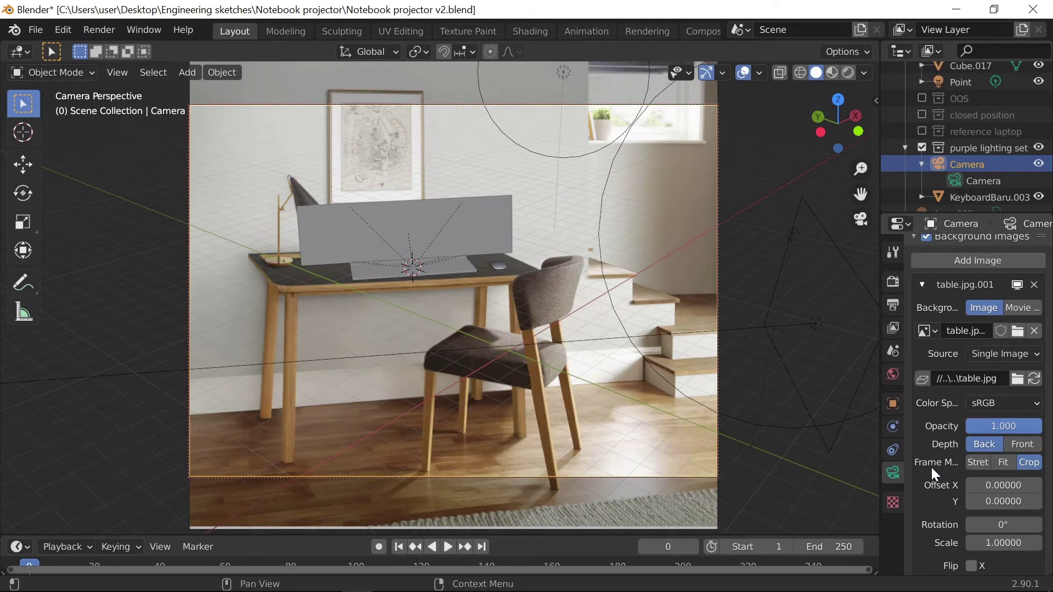
# Step: Make the render's film background transparent in the Cycles film settings
pyautogui.scroll(-4, 932, 466)
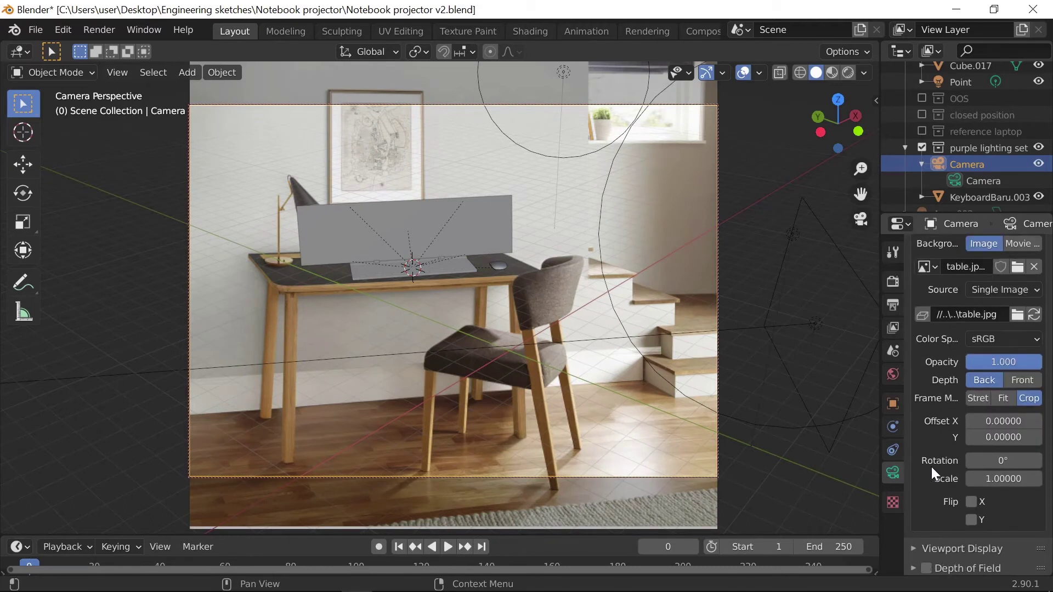
pyautogui.scroll(7, 931, 467)
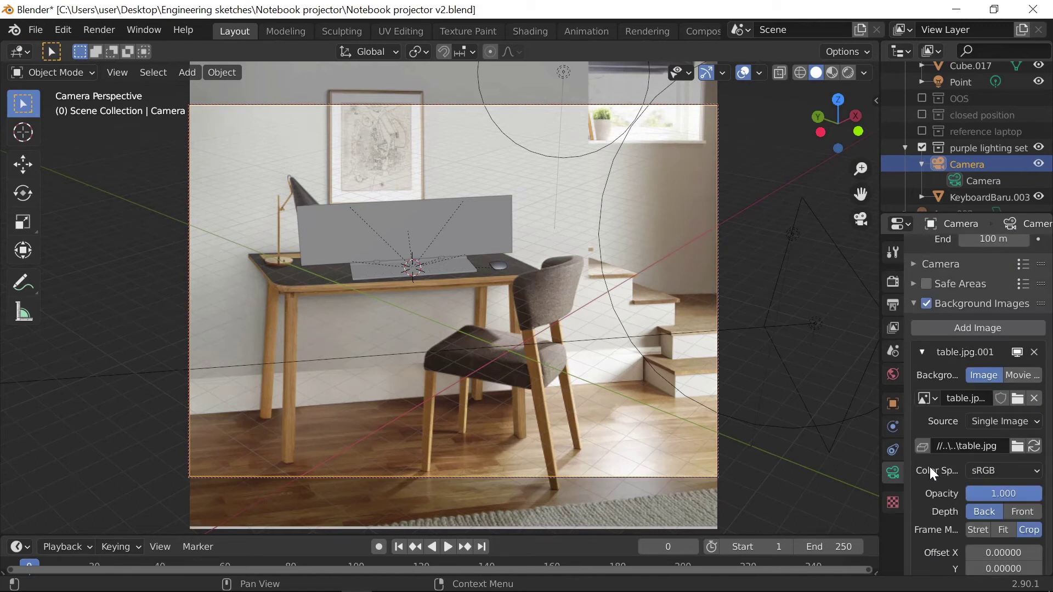
pyautogui.click(891, 282)
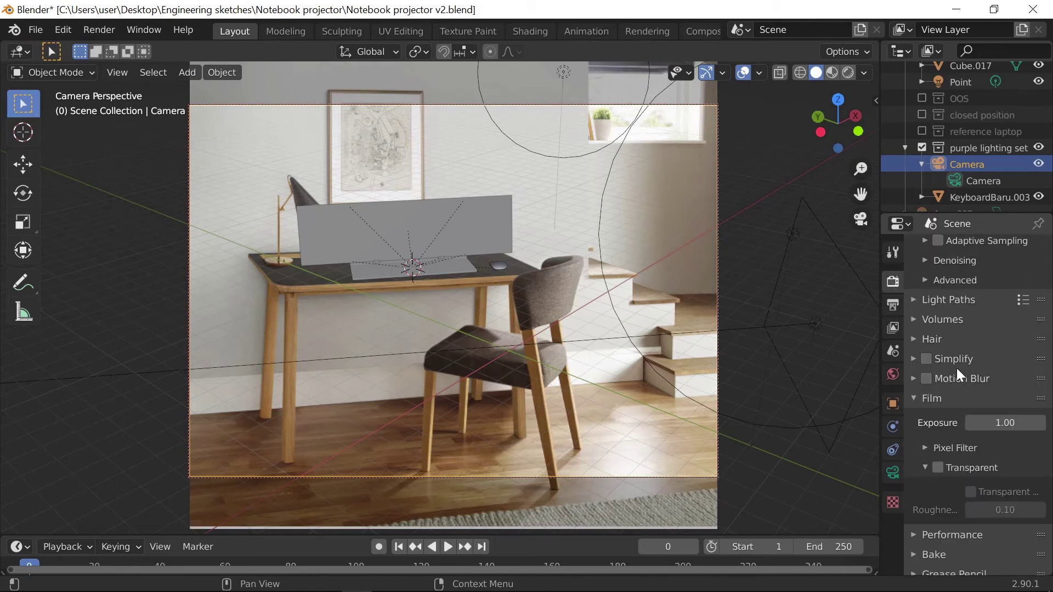
pyautogui.scroll(-2, 956, 384)
pyautogui.click(918, 354)
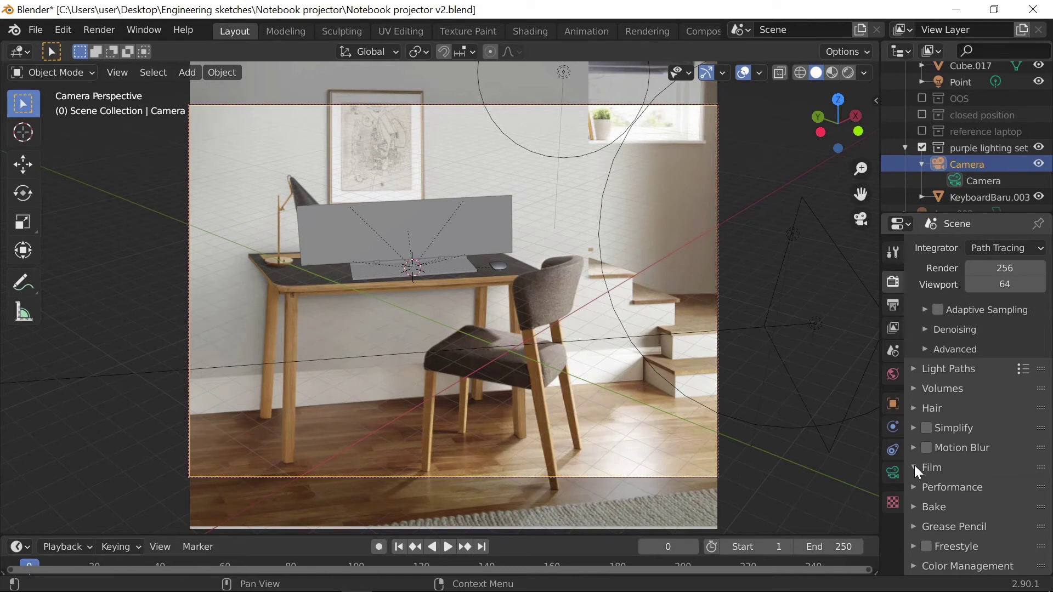
pyautogui.click(914, 467)
pyautogui.scroll(-4, 942, 478)
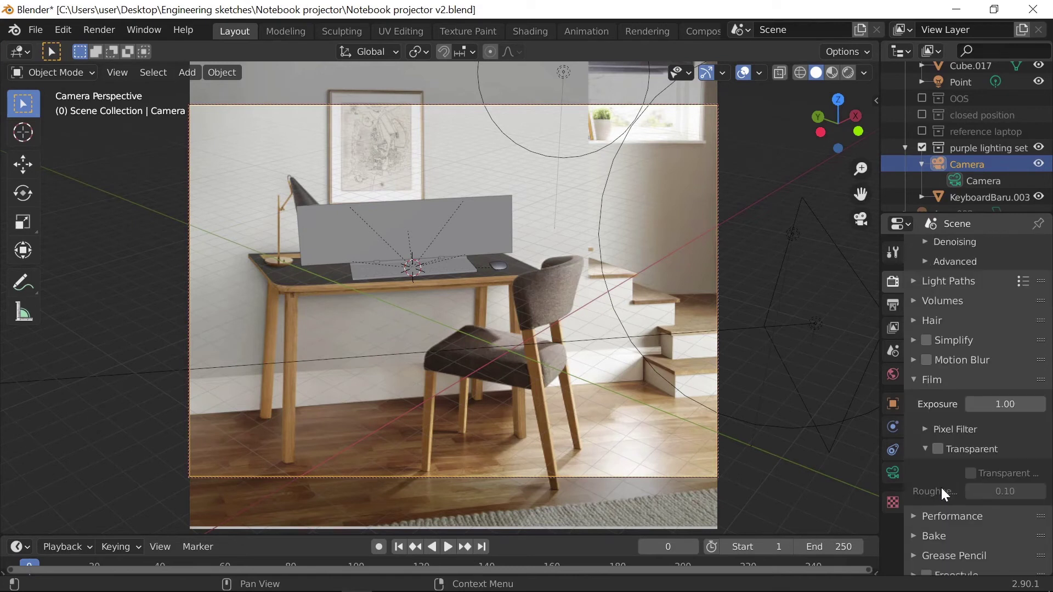
pyautogui.click(937, 449)
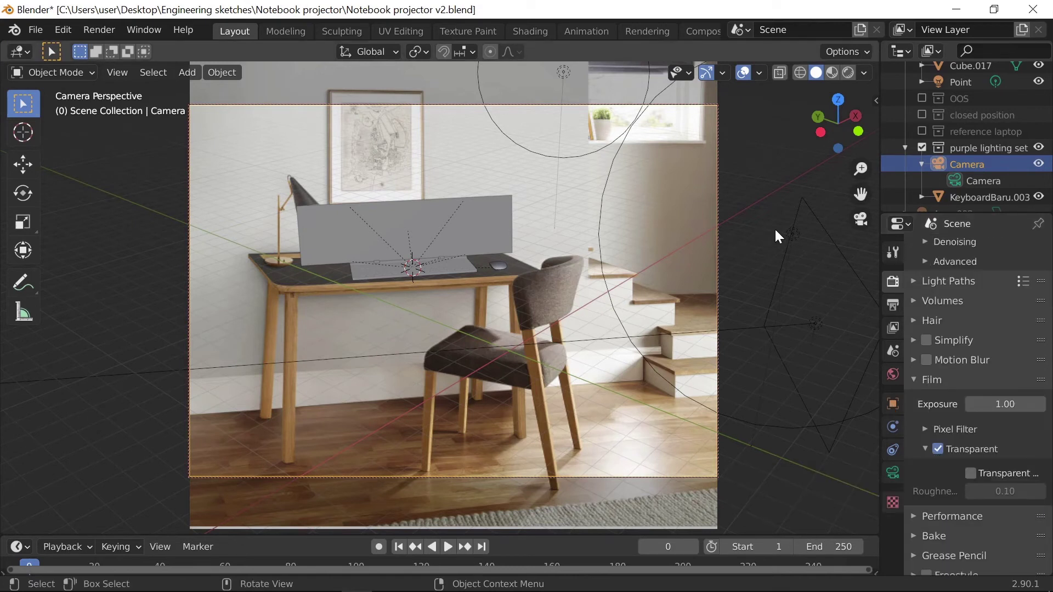
# Step: In the compositing workspace, connect the Render Layers image output to the Composite image input and enable the use of nodes
pyautogui.click(700, 31)
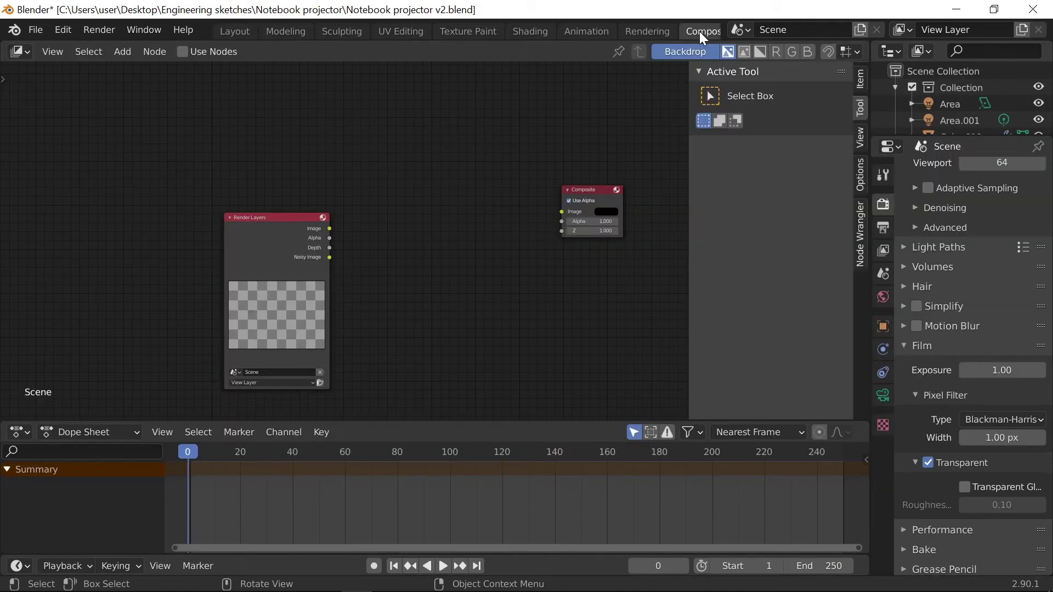
pyautogui.moveTo(321, 229); pyautogui.dragTo(562, 212)
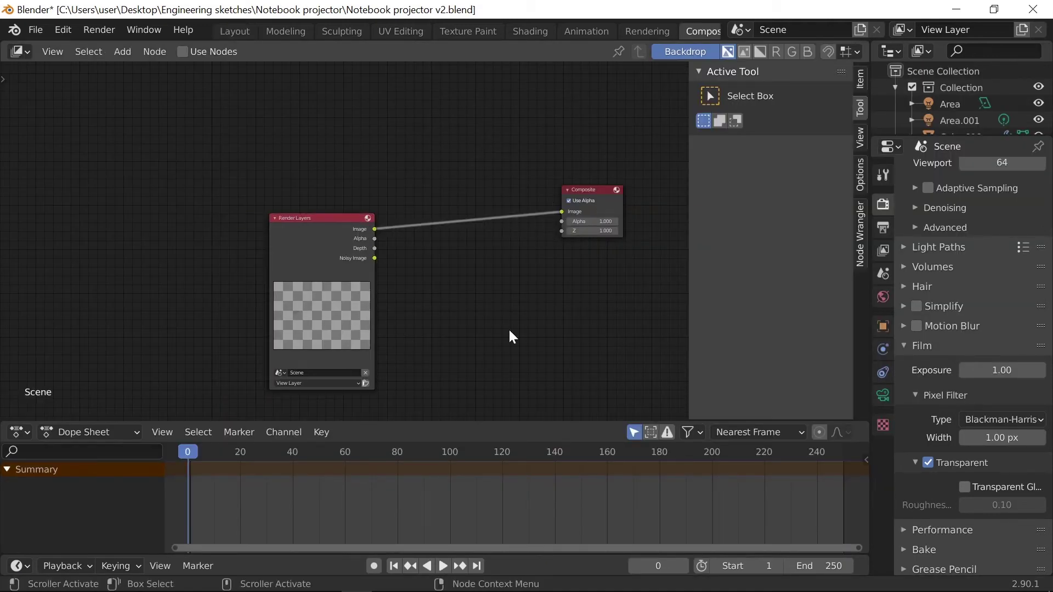
pyautogui.click(184, 54)
# Step: Insert an Alpha Over node between Render Layers and Composite, with the render feeding its second image input
pyautogui.hotkey('shift', 'a')
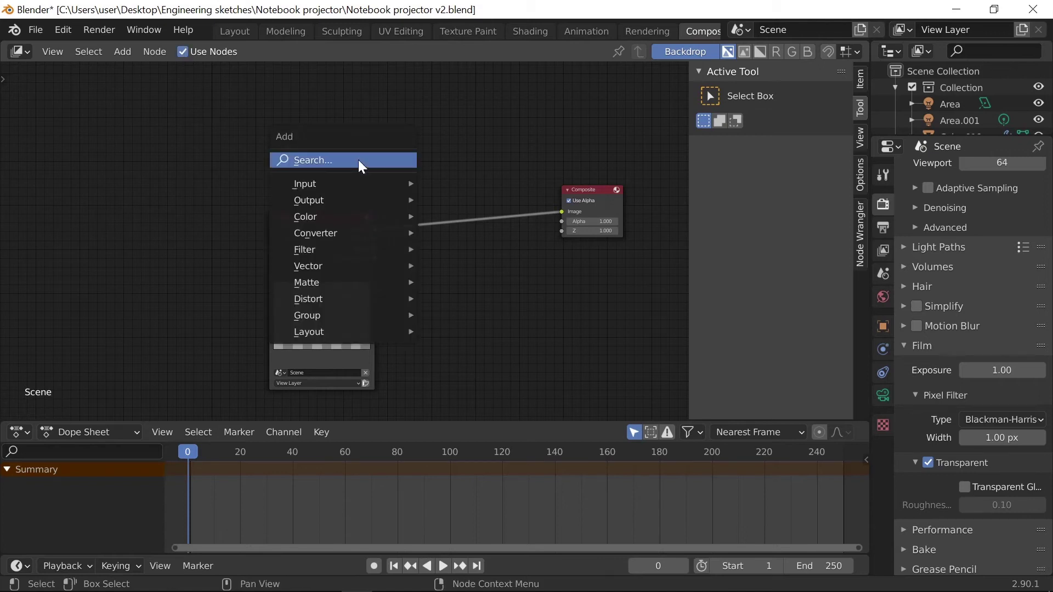
pyautogui.click(358, 160)
pyautogui.write('alpha')
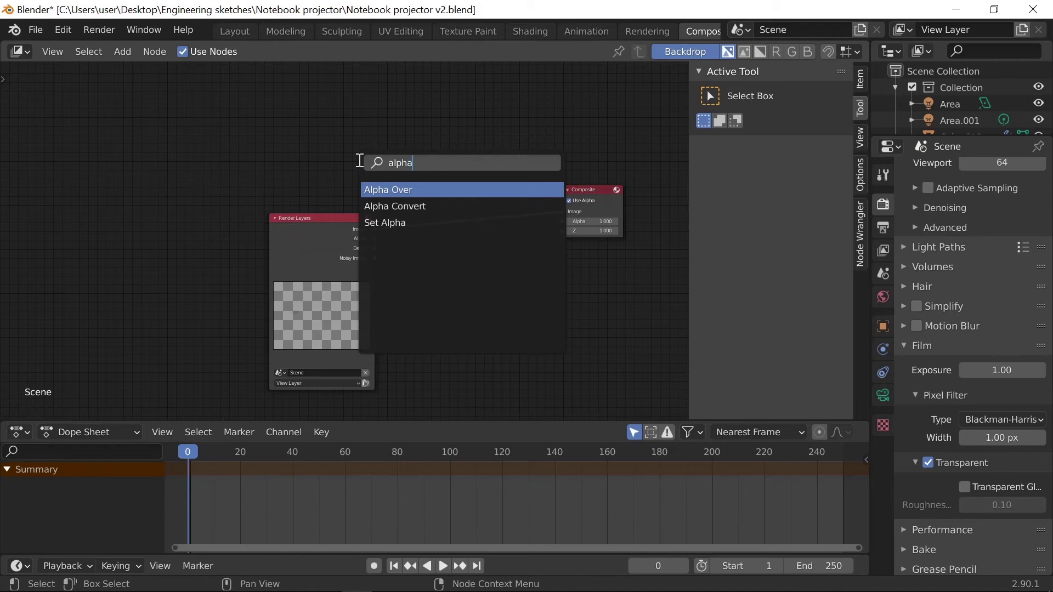
pyautogui.press('Return')
pyautogui.click(456, 224)
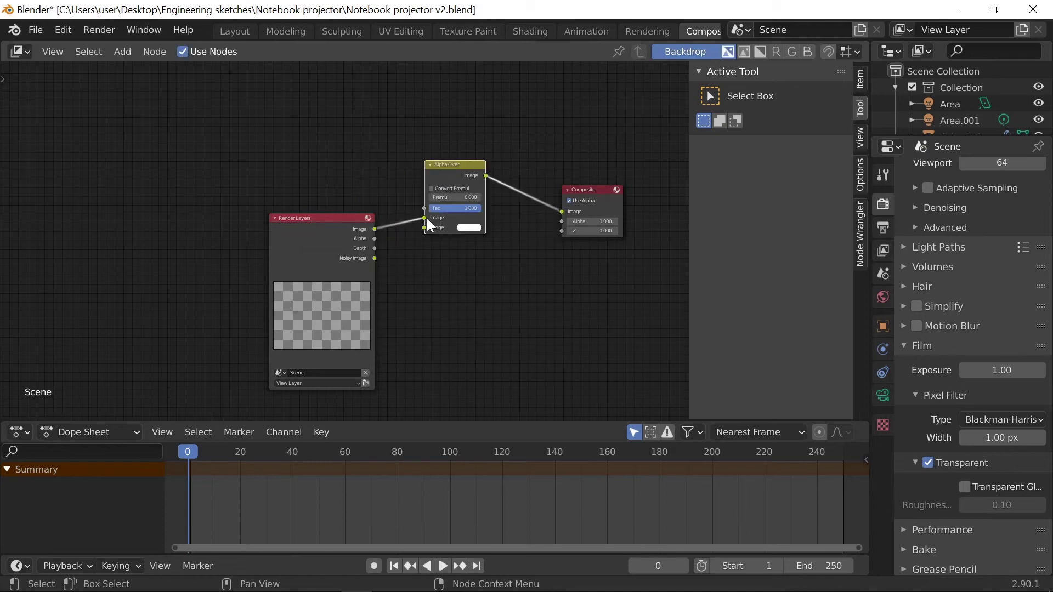
pyautogui.moveTo(424, 218); pyautogui.dragTo(424, 228)
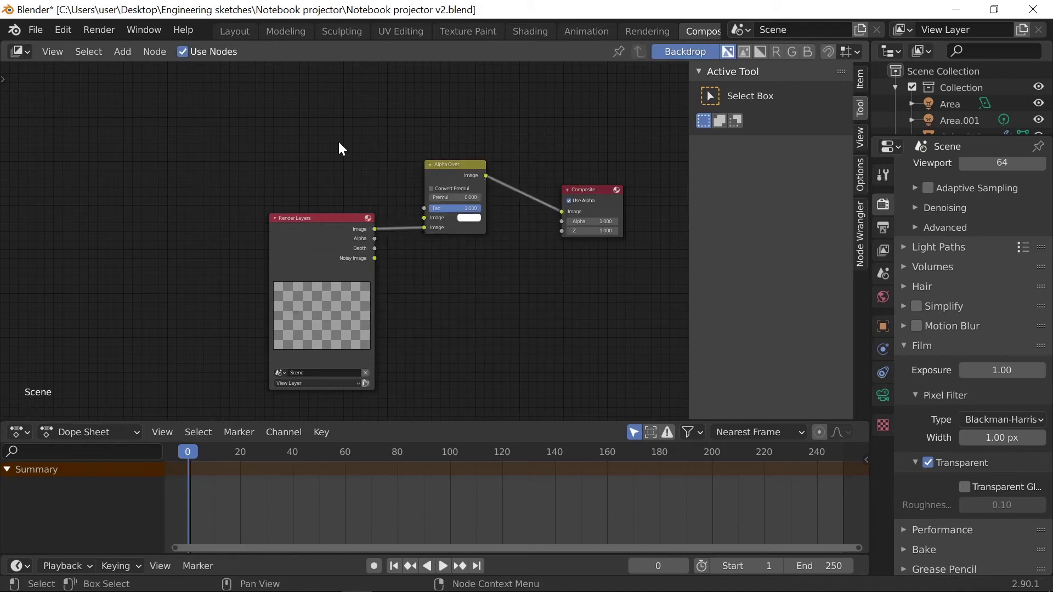
# Step: Add an Image node above the Render Layers node
pyautogui.hotkey('shift', 'a')
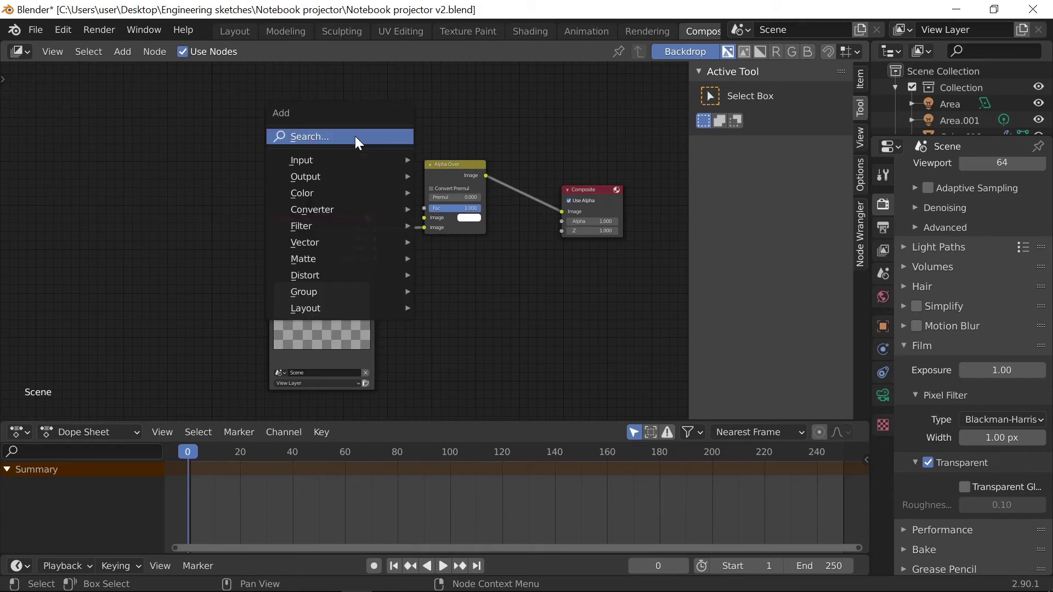
pyautogui.click(356, 140)
pyautogui.write('image')
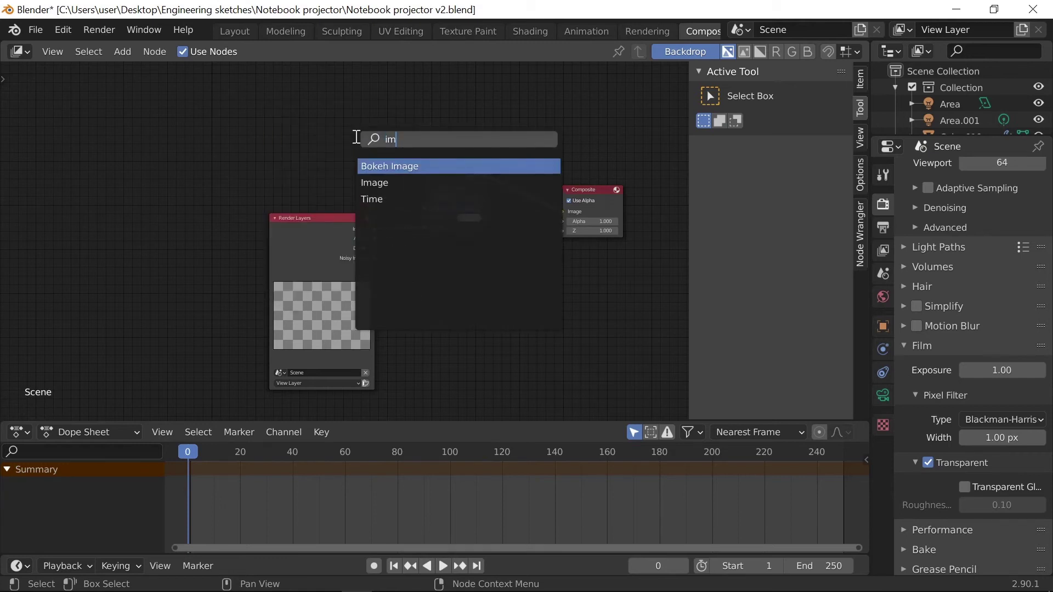
pyautogui.click(397, 183)
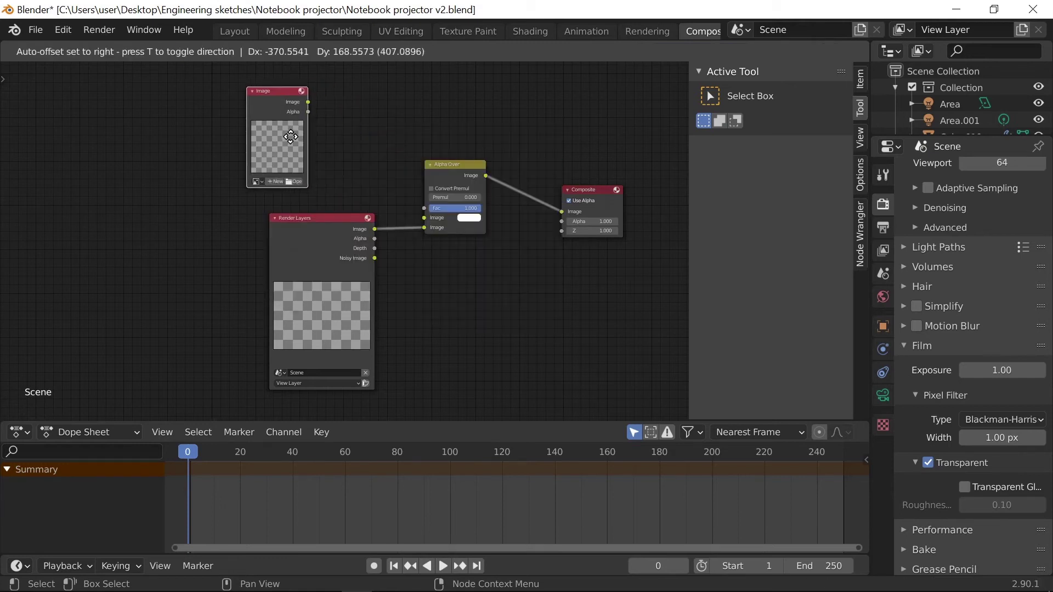
pyautogui.click(317, 173)
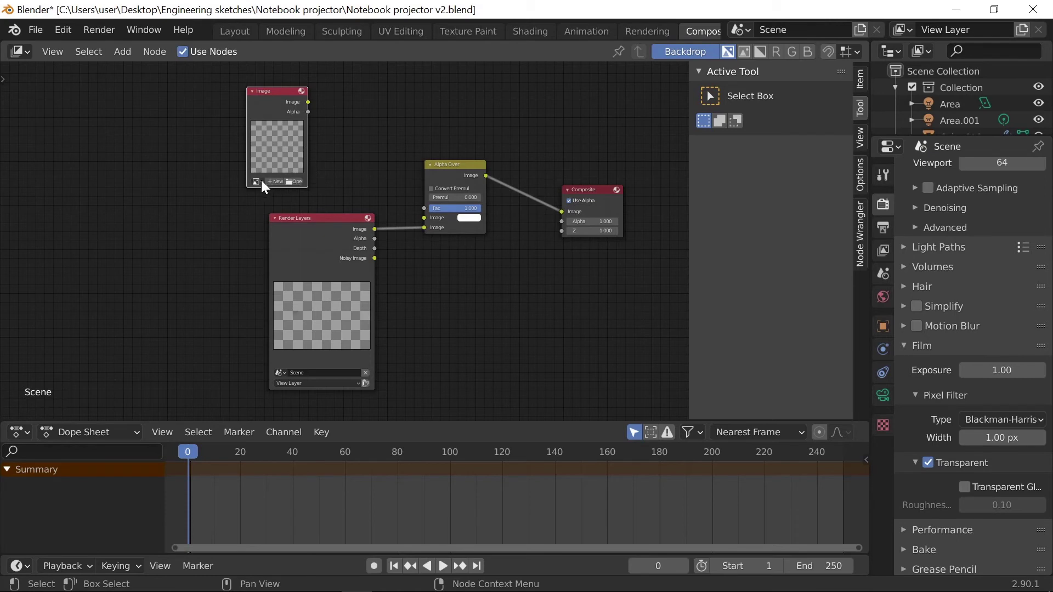
# Step: Add a Scale node between the Image node and the Alpha Over node
pyautogui.hotkey('shift', 'a')
pyautogui.click(364, 134)
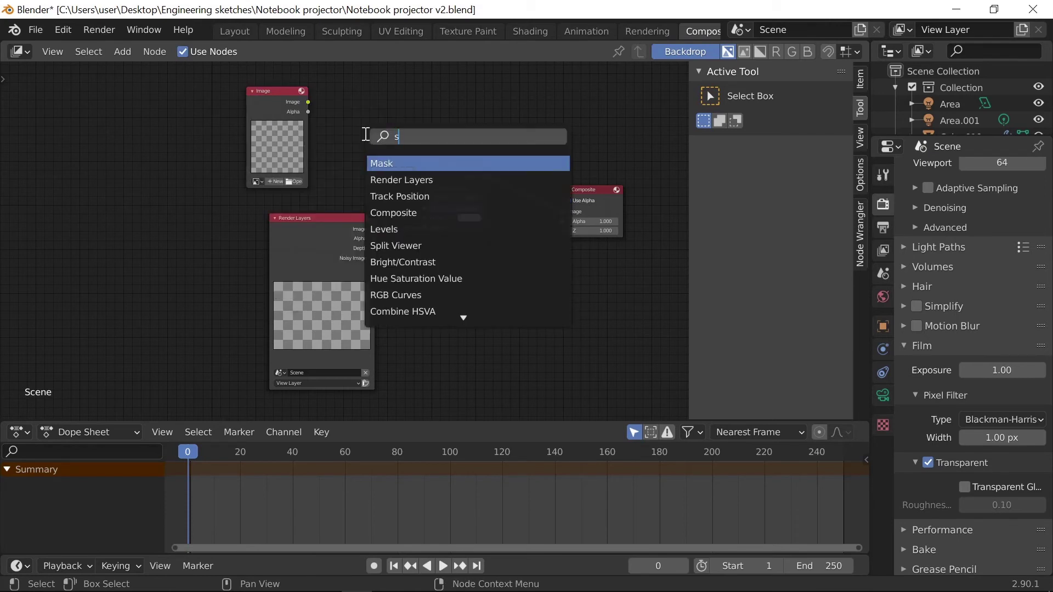
pyautogui.write('scale')
pyautogui.click(401, 163)
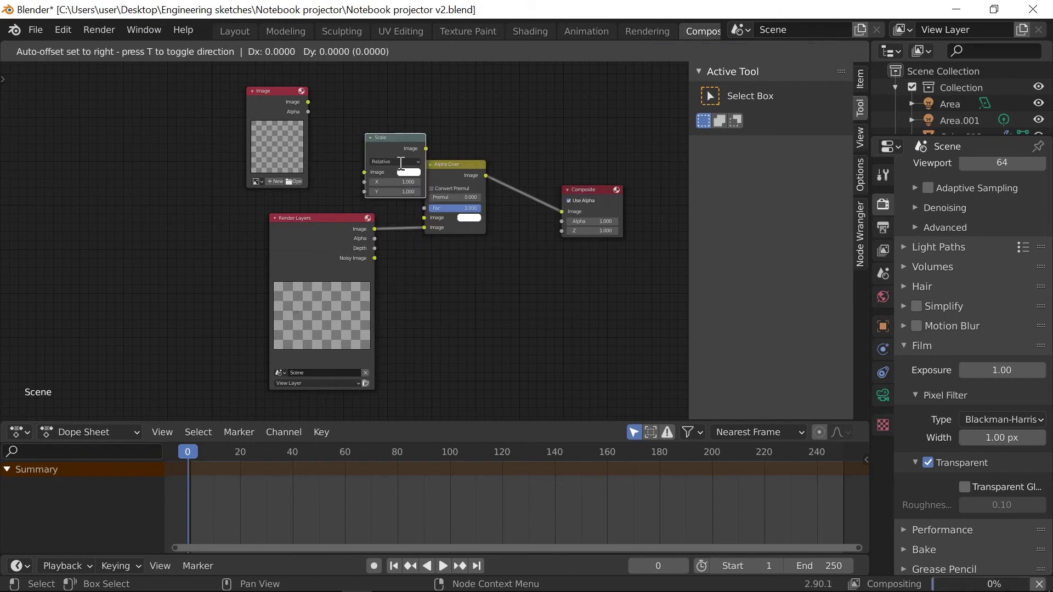
pyautogui.click(371, 133)
# Step: Connect the Image node through the Scale node to Alpha Over's first image input, and move Alpha Over closer to Composite
pyautogui.scroll(1, 449, 146)
pyautogui.scroll(1, 449, 146)
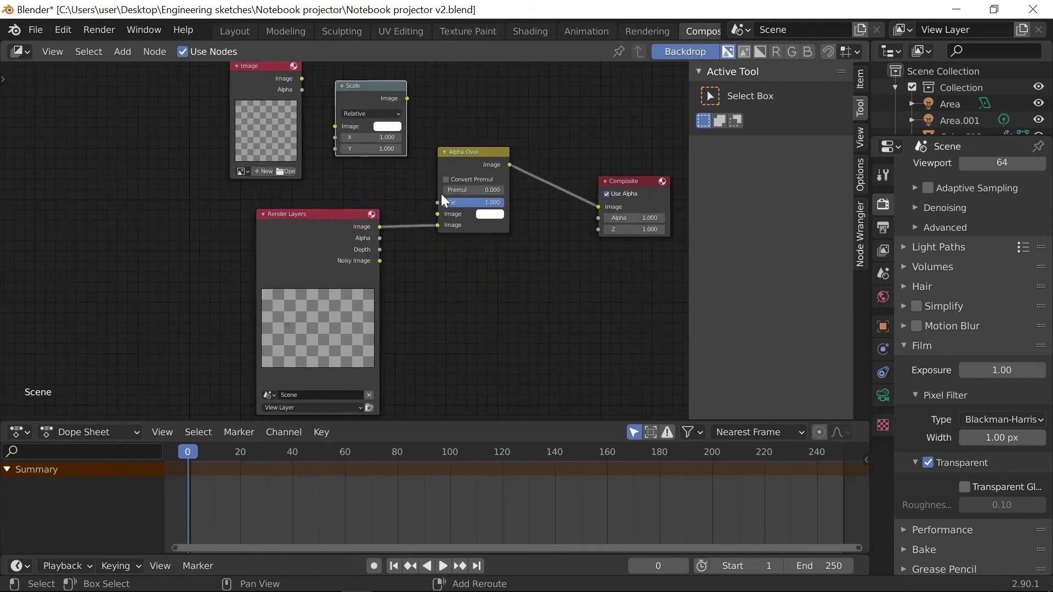
pyautogui.moveTo(441, 193); pyautogui.dragTo(425, 231, button='middle')
pyautogui.moveTo(285, 116); pyautogui.dragTo(318, 164)
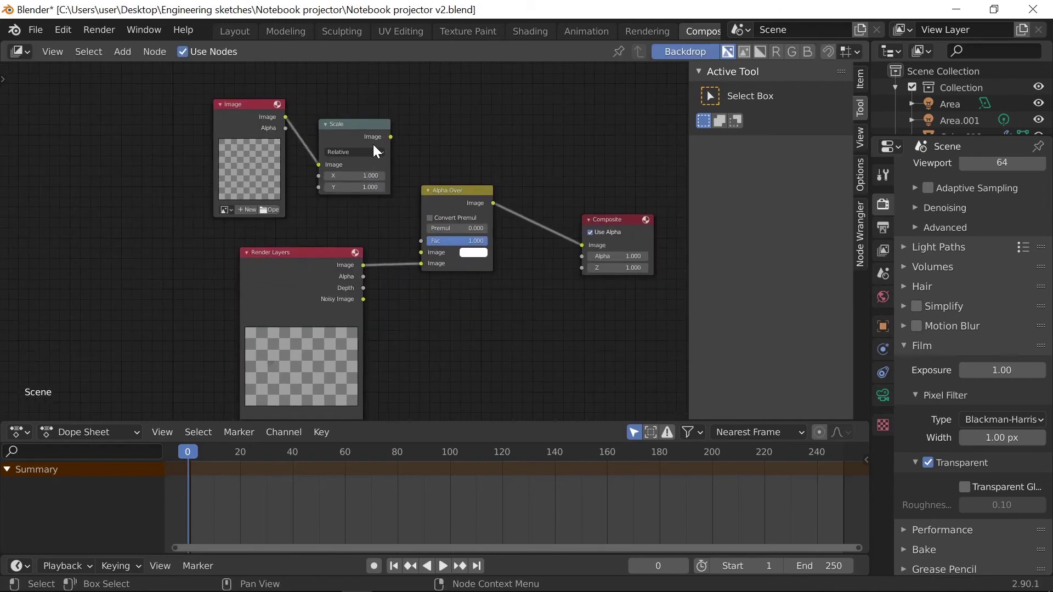
pyautogui.moveTo(390, 137); pyautogui.dragTo(423, 254)
pyautogui.moveTo(481, 189); pyautogui.dragTo(549, 179)
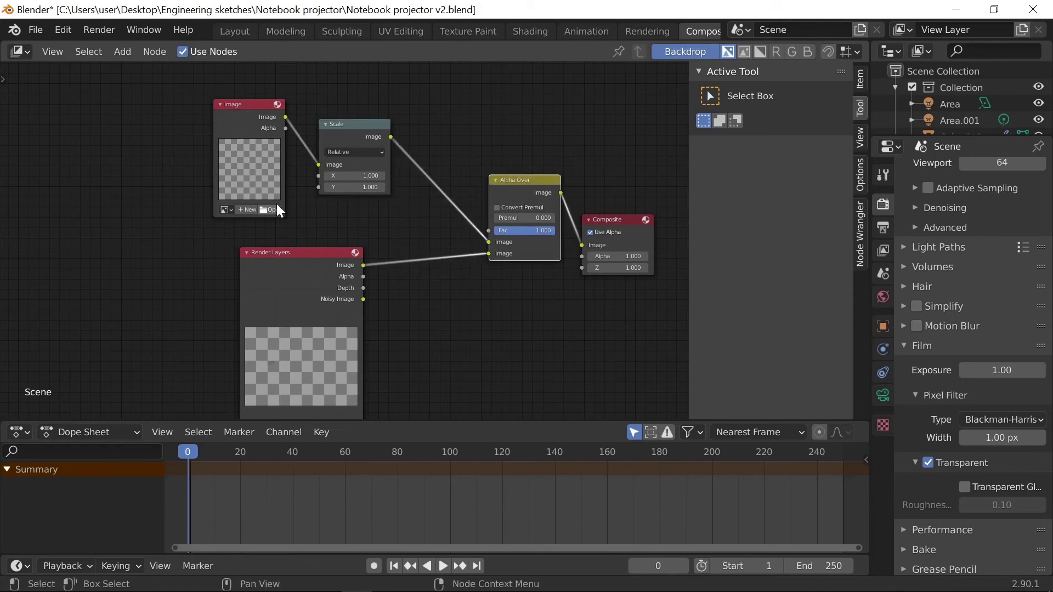
# Step: Assign table.jpg.001 to the Image node and move the node away from the Scale node
pyautogui.click(229, 210)
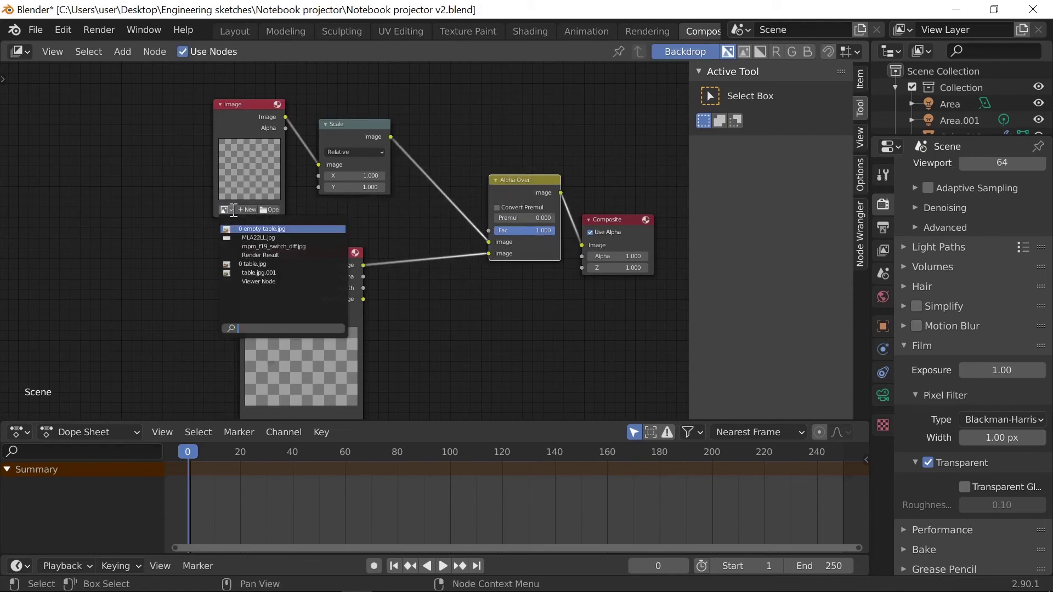
pyautogui.click(280, 272)
pyautogui.moveTo(249, 117); pyautogui.dragTo(205, 100)
# Step: Set the Scale node to Render Size with the Crop method, and space it apart from the image node
pyautogui.moveTo(365, 130); pyautogui.dragTo(349, 133)
pyautogui.click(325, 155)
pyautogui.click(330, 199)
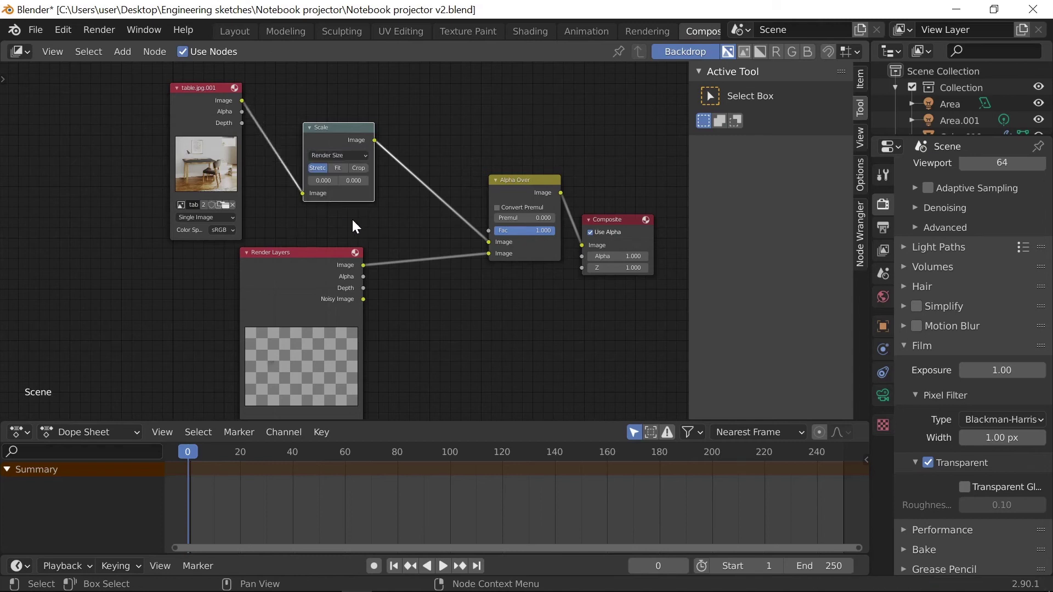
pyautogui.click(359, 168)
pyautogui.moveTo(199, 97); pyautogui.dragTo(187, 95)
# Step: Compare the frame method of the camera's background image with the Scale node's method in the compositor
pyautogui.click(247, 31)
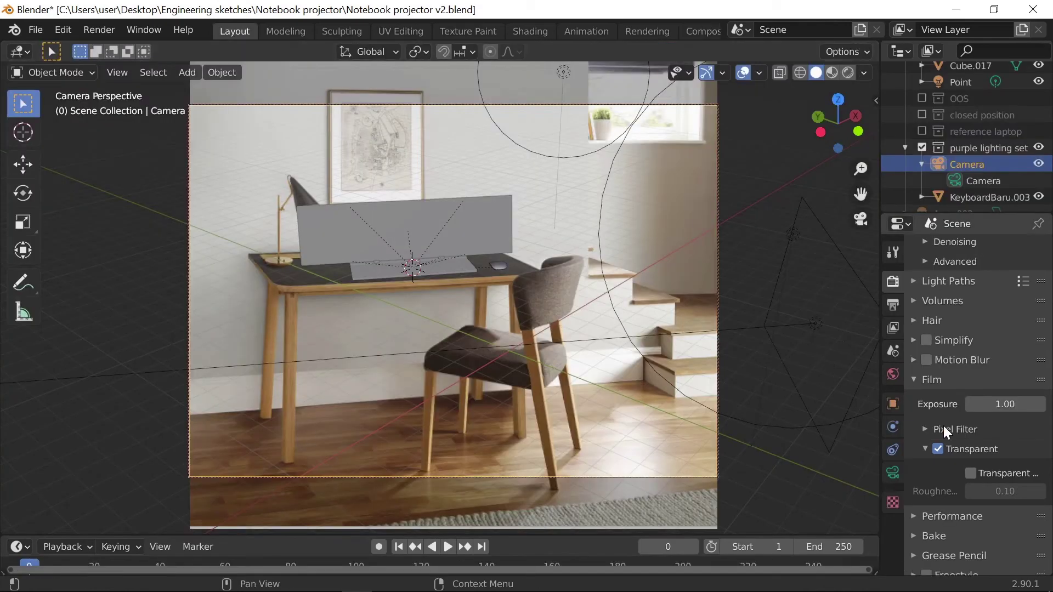
pyautogui.click(893, 473)
pyautogui.scroll(-3, 1010, 442)
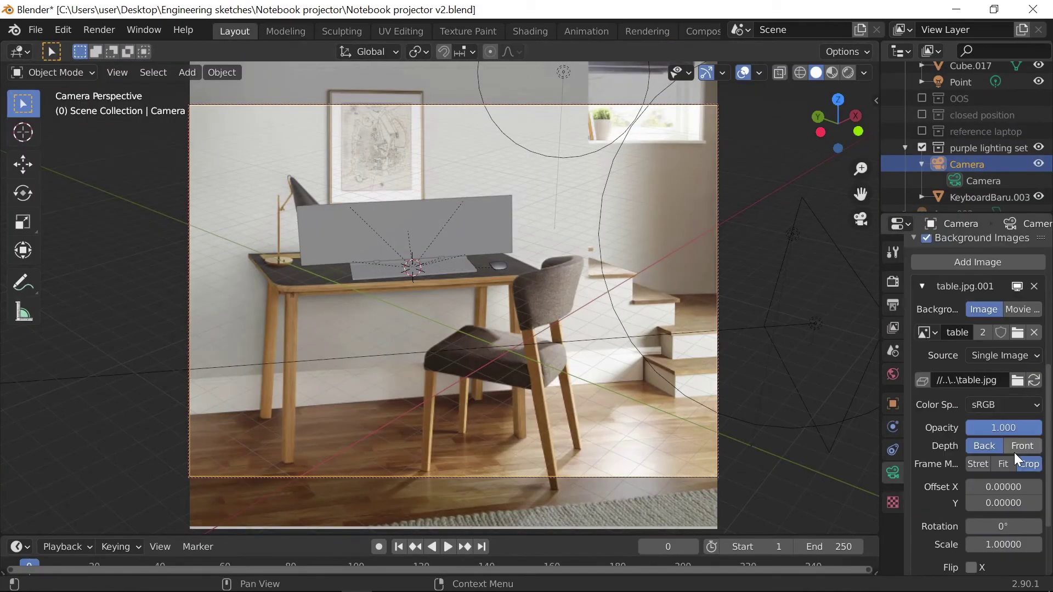
pyautogui.click(697, 31)
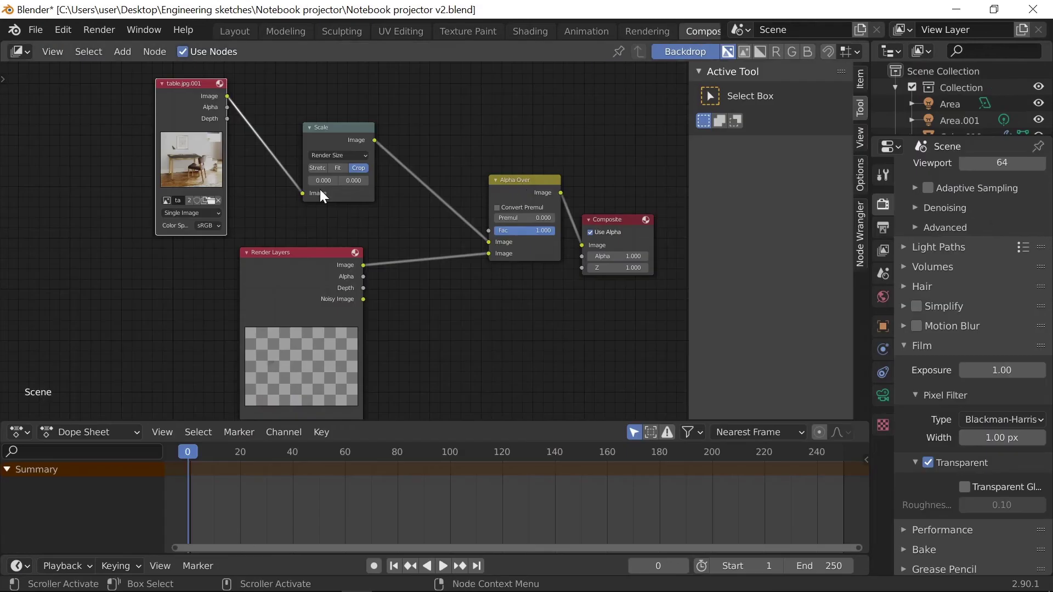
pyautogui.moveTo(195, 80); pyautogui.dragTo(176, 80)
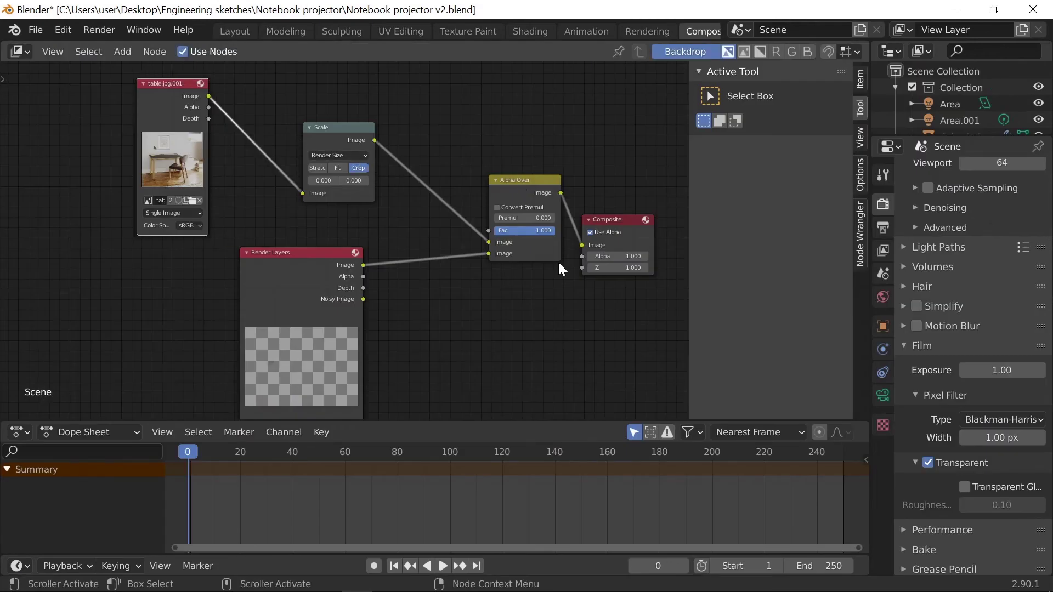
# Step: Back in the layout workspace, lock the camera to the view and slightly adjust its angle to fit the model on the table
pyautogui.click(235, 31)
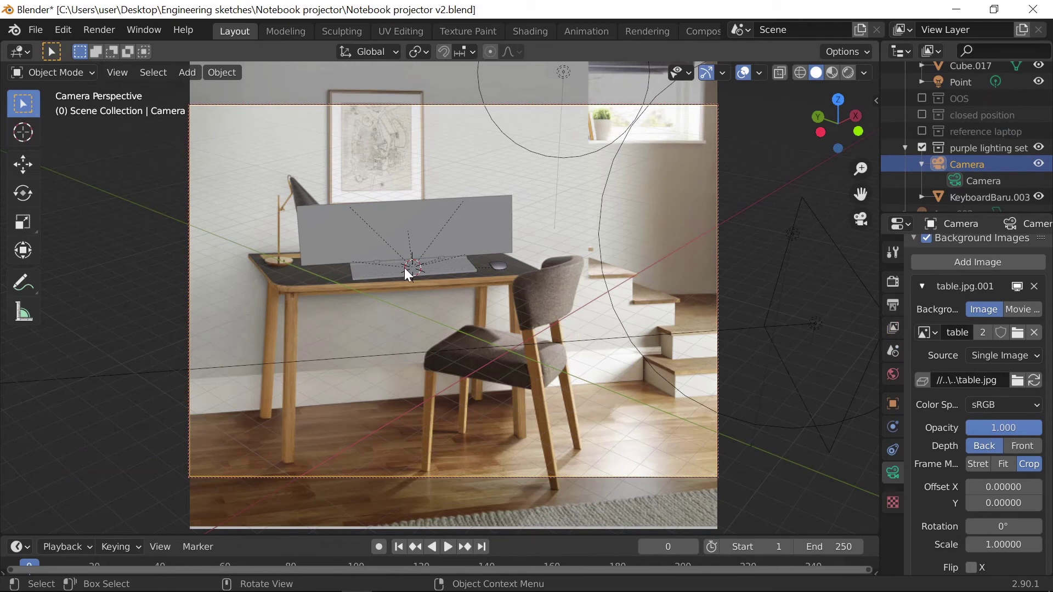
pyautogui.click(572, 352)
pyautogui.press('n')
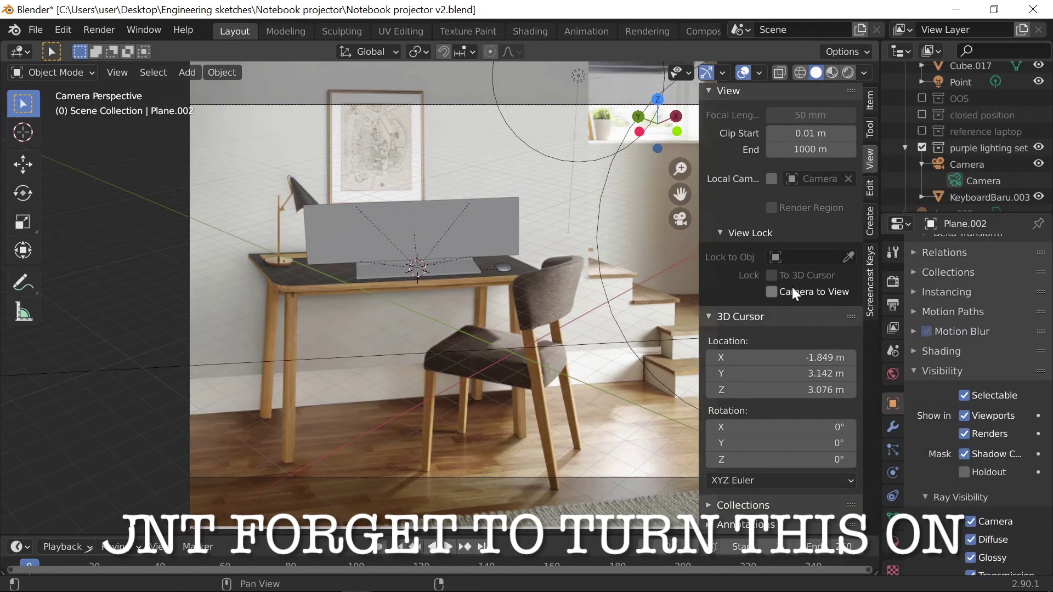
pyautogui.click(780, 292)
pyautogui.press('n')
pyautogui.moveTo(610, 351); pyautogui.dragTo(641, 356, button='middle')
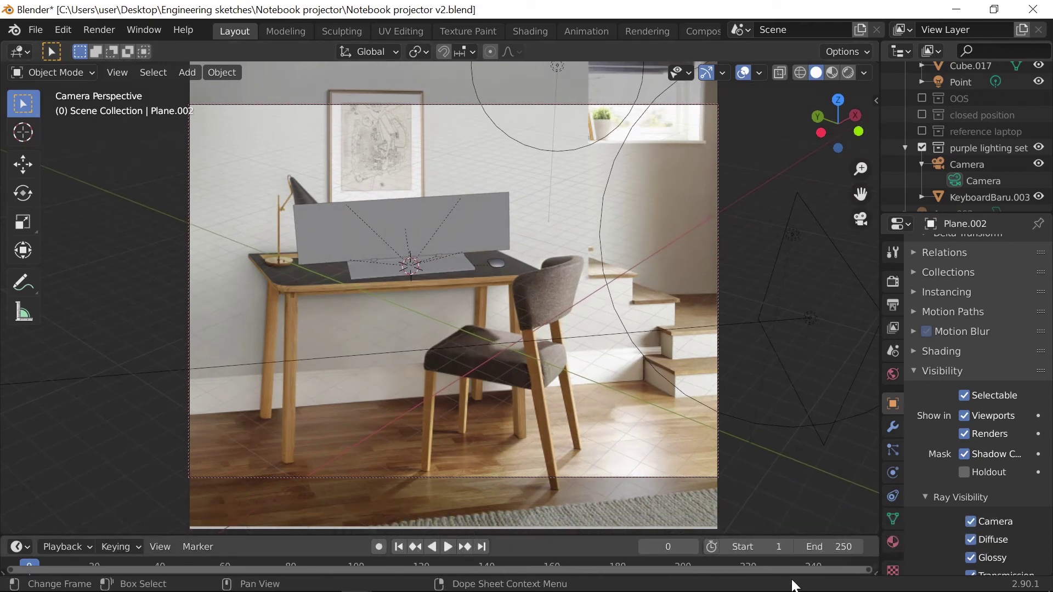
pyautogui.moveTo(828, 585)
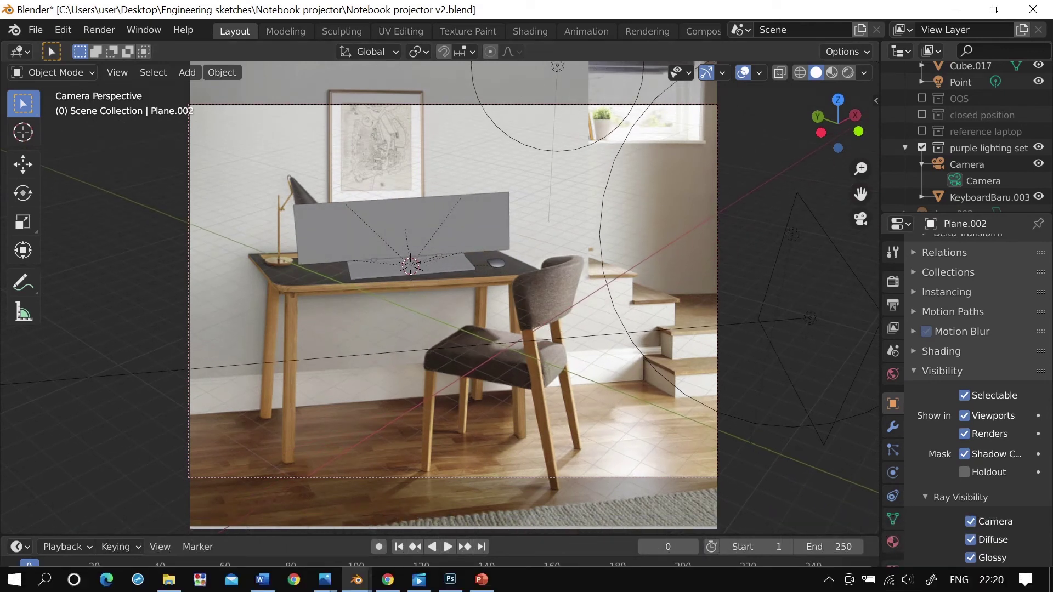
pyautogui.click(829, 582)
pyautogui.click(879, 518)
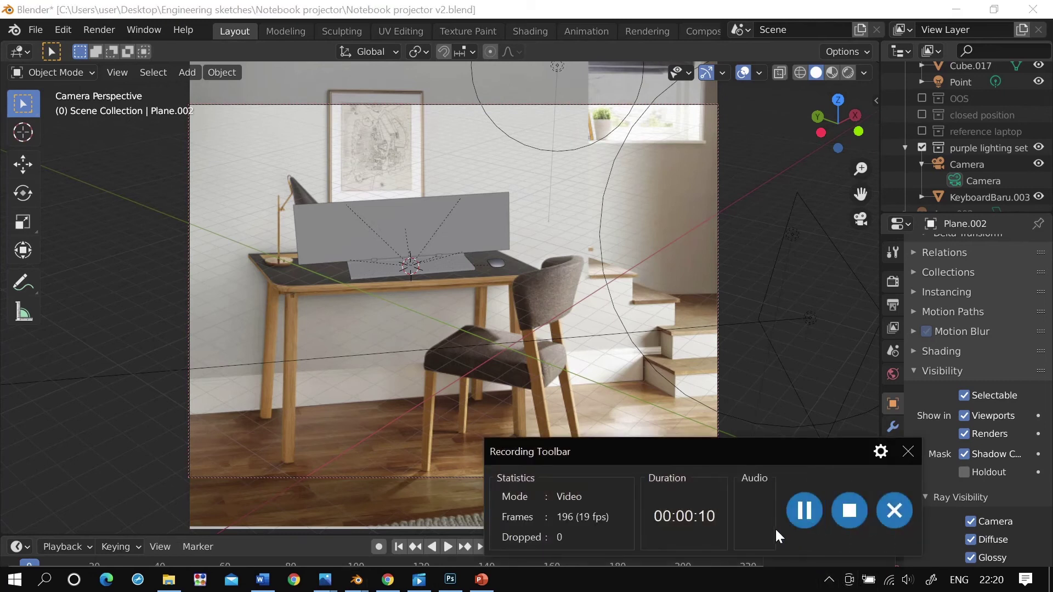
pyautogui.click(805, 515)
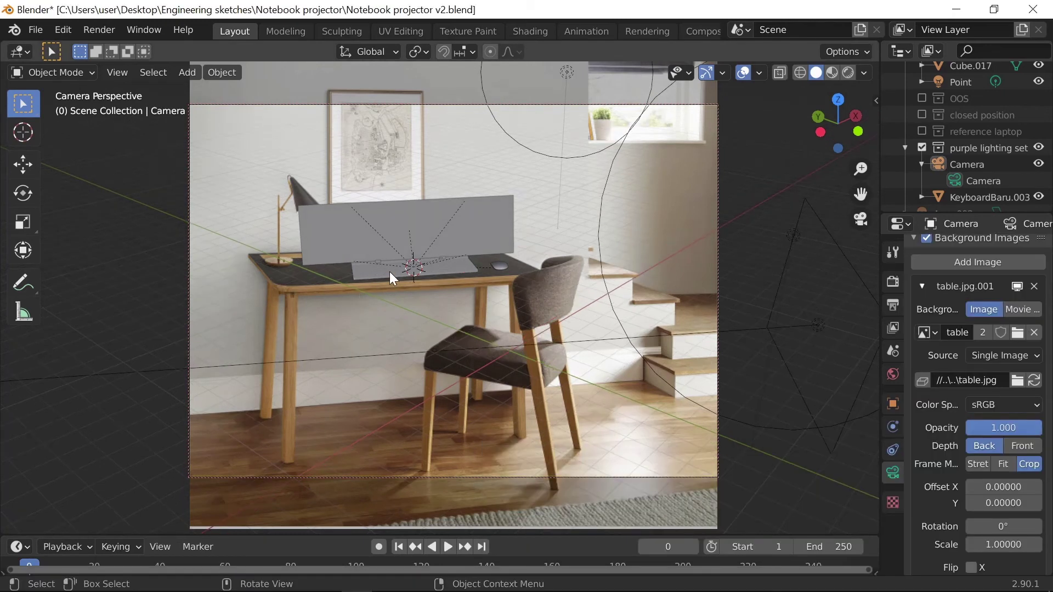
# Step: Add a 2 m mesh plane at the 3D cursor beneath the keyboard
pyautogui.click(390, 272)
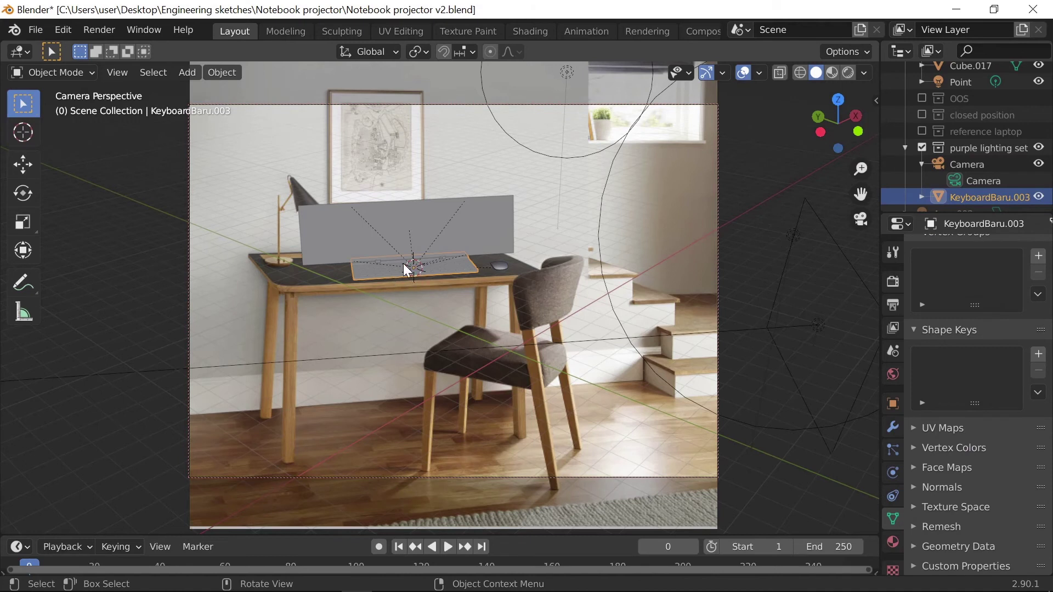
pyautogui.hotkey('shift', 'a')
pyautogui.moveTo(396, 262)
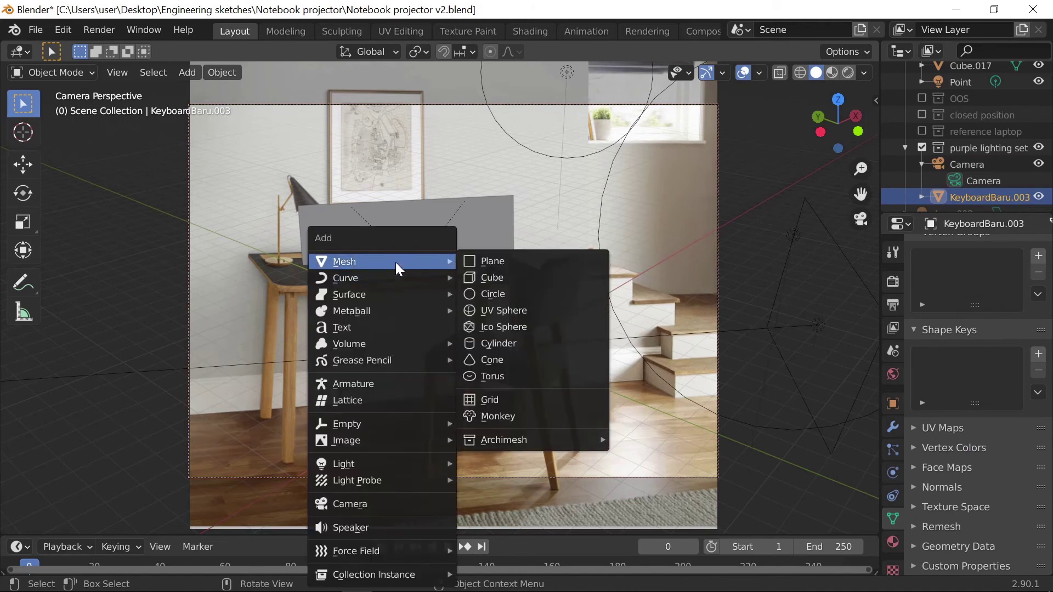
pyautogui.click(471, 262)
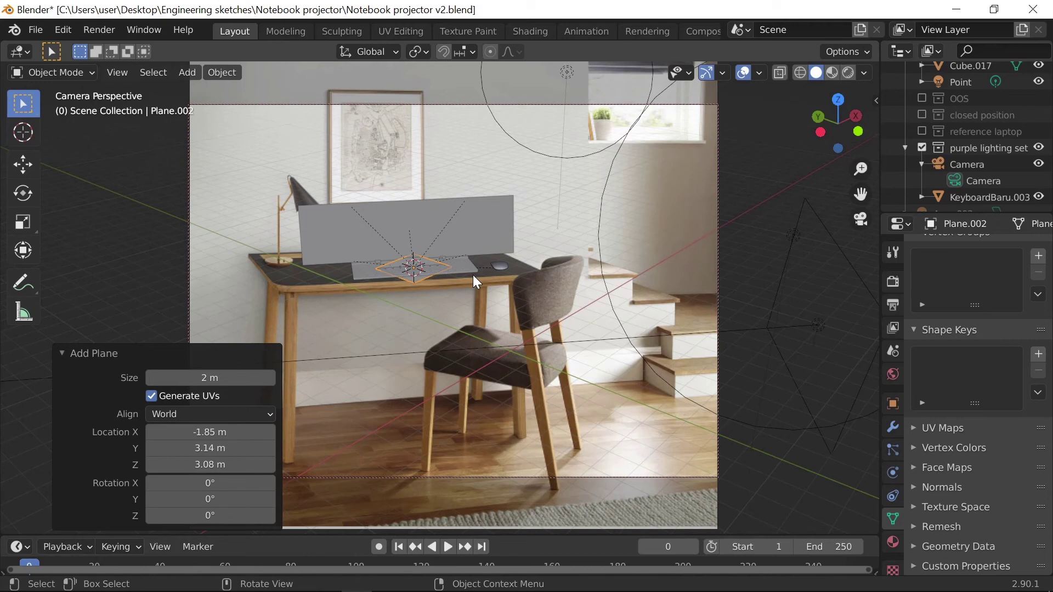
# Step: Outside the camera view, rotate the new plane about -4.95° around the global X axis
pyautogui.click(859, 218)
pyautogui.scroll(6, 392, 348)
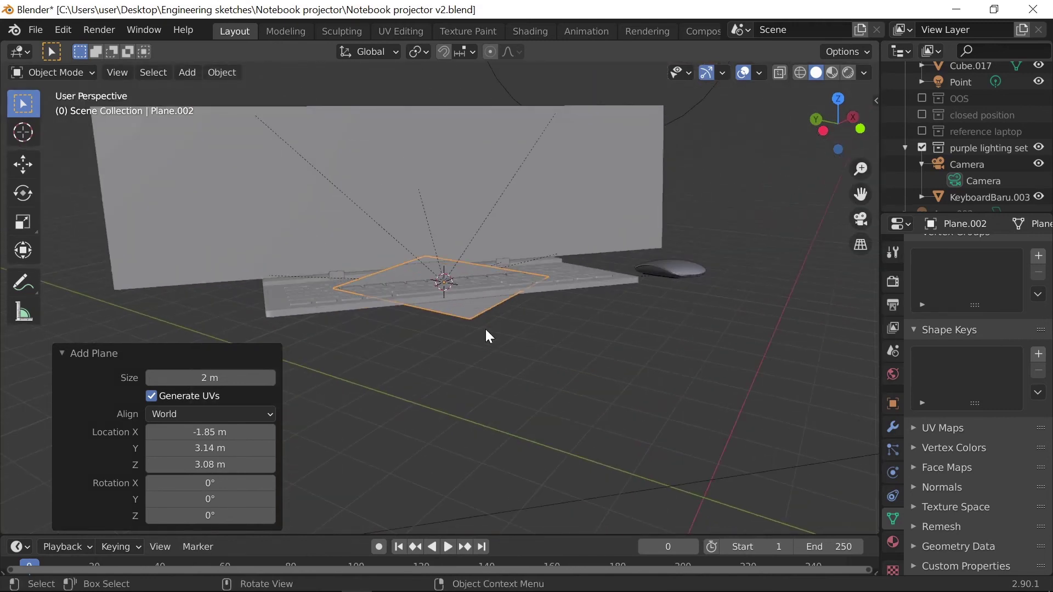
pyautogui.scroll(2, 486, 329)
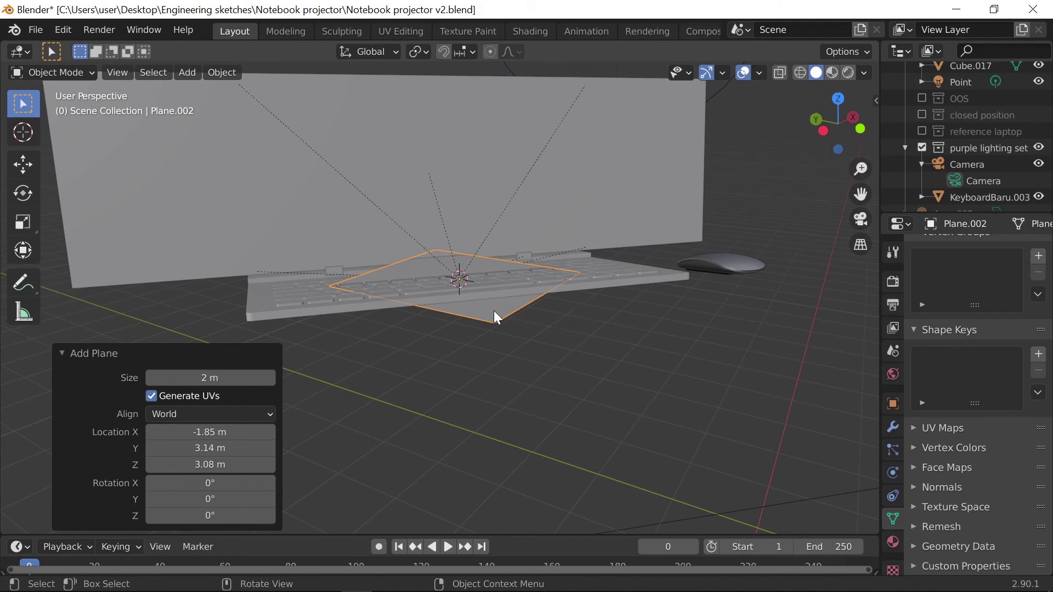
pyautogui.press('r')
pyautogui.press('x')
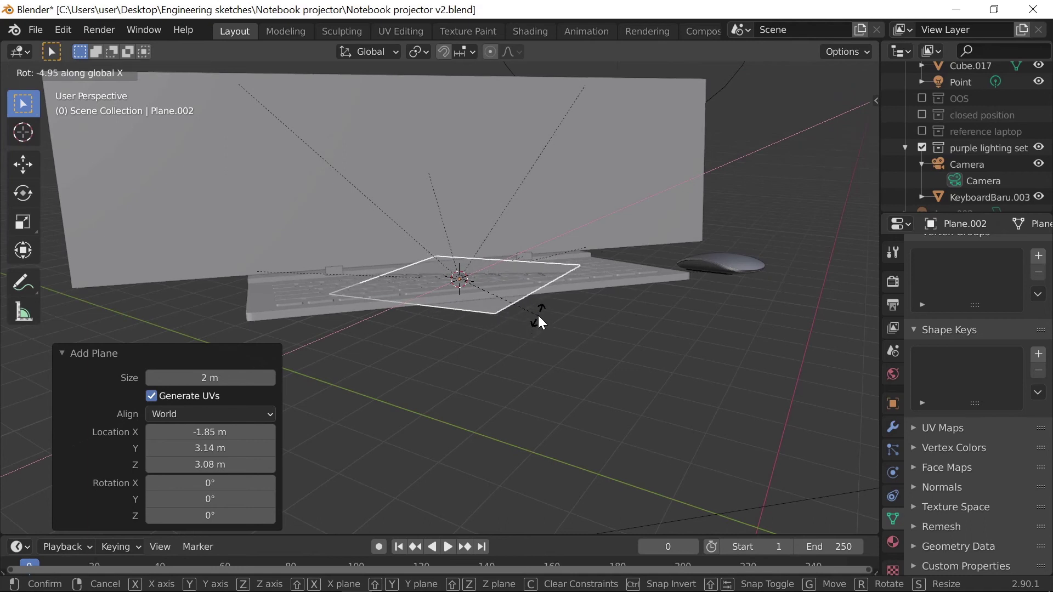
pyautogui.click(537, 314)
# Step: Lower the plane about 0.21 m along Z and rotate it about 1.89° around Y to sit beneath the keyboard
pyautogui.press('g')
pyautogui.press('z')
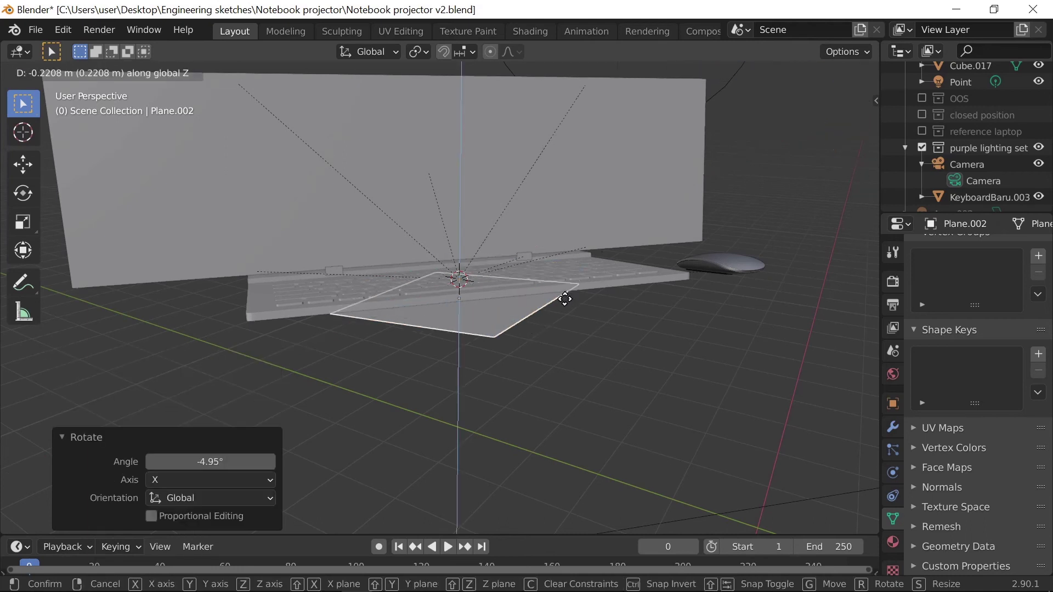
pyautogui.click(575, 304)
pyautogui.press('r')
pyautogui.press('y')
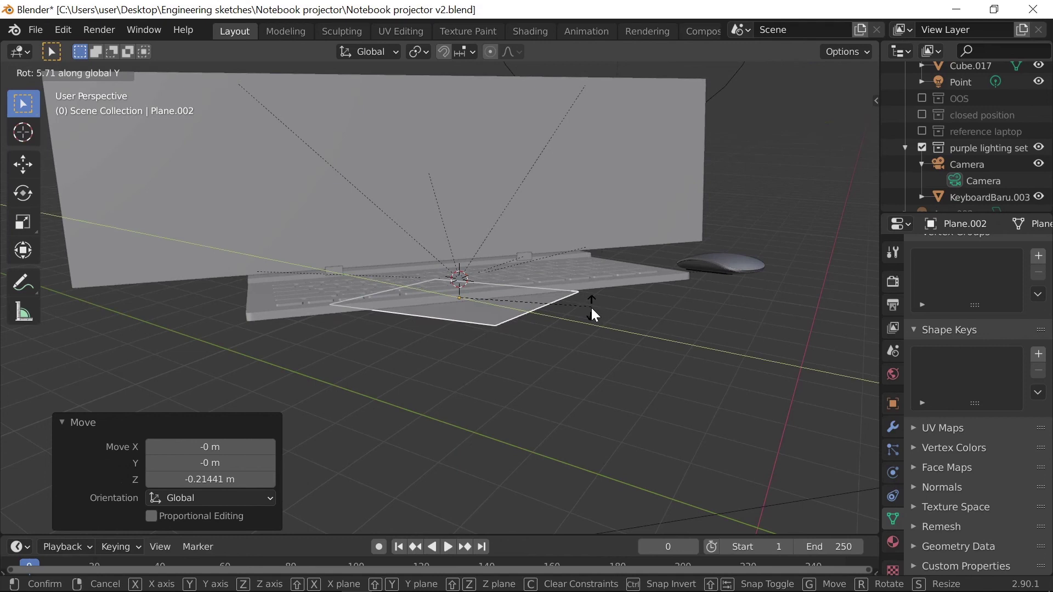
pyautogui.click(576, 296)
# Step: Scale the plane up by about 2.64 so it extends beyond the keyboard, and return to the camera view
pyautogui.press('s')
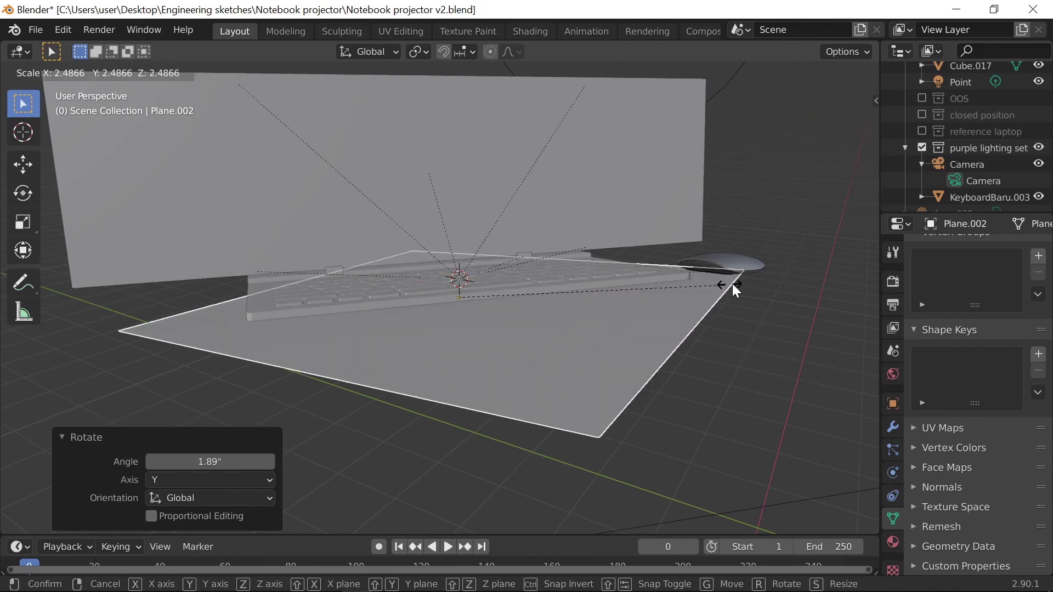
pyautogui.click(713, 288)
pyautogui.click(861, 219)
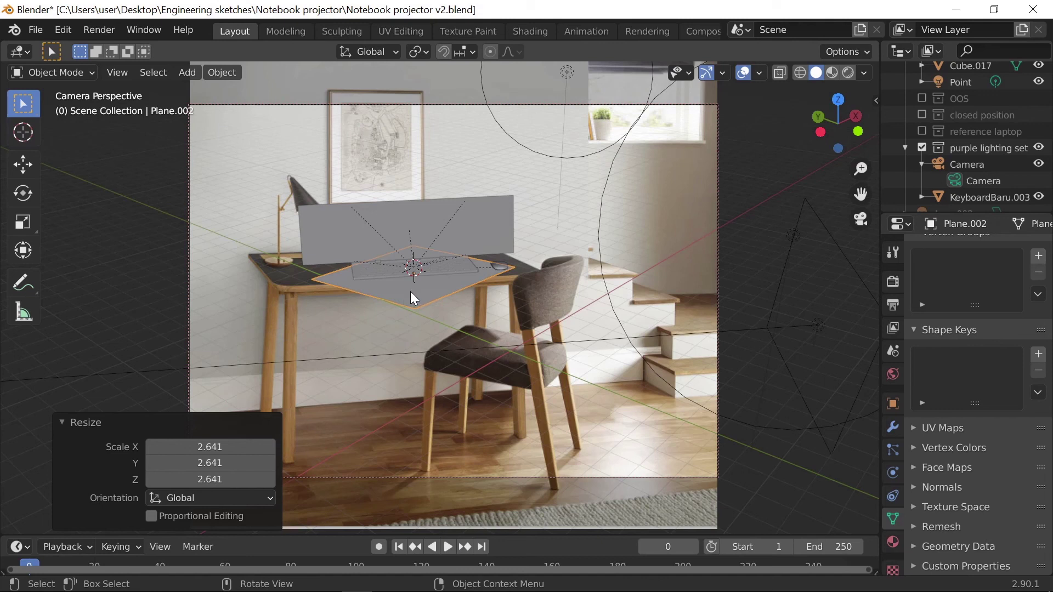
# Step: Turn the plane into a shadow catcher in its object visibility settings
pyautogui.click(894, 405)
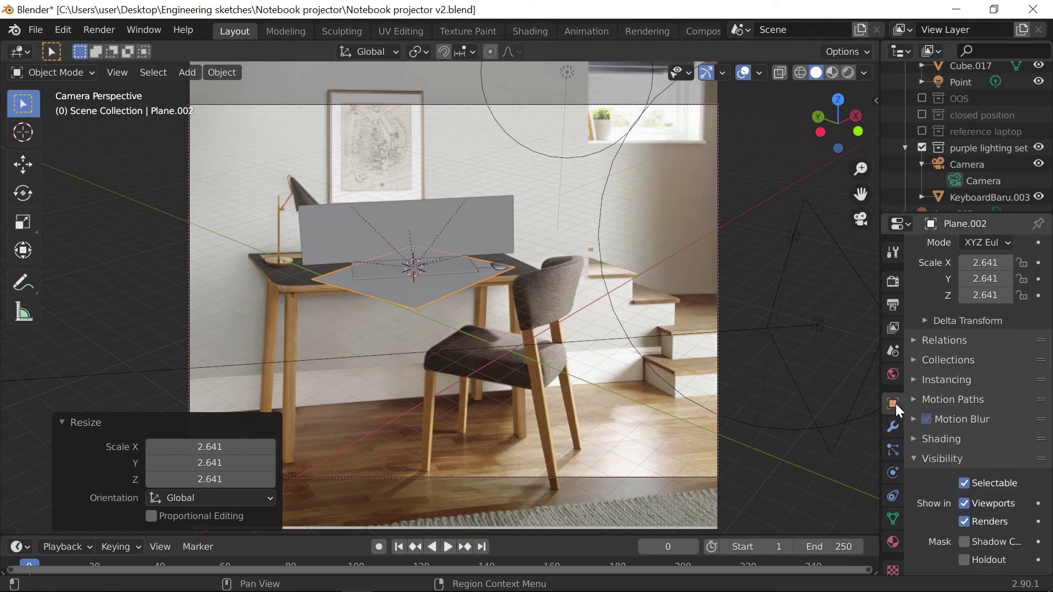
pyautogui.scroll(-1, 939, 430)
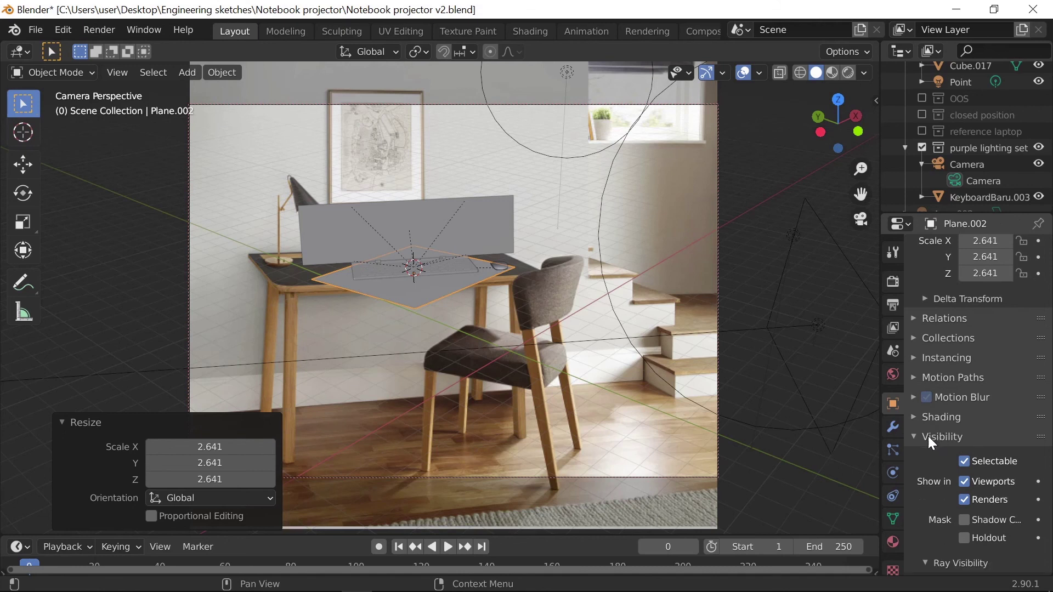
pyautogui.scroll(-3, 928, 436)
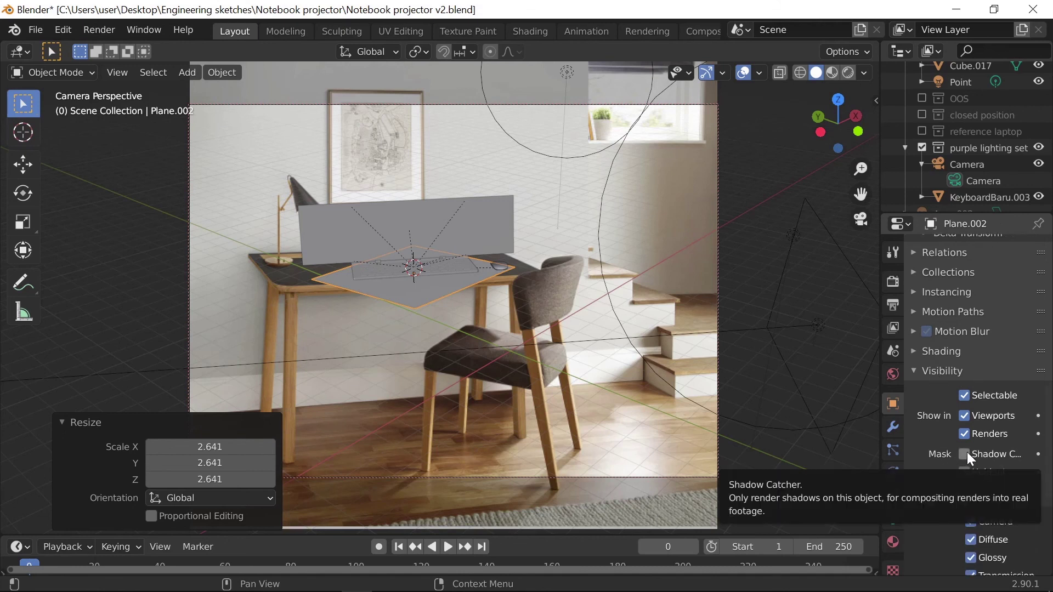
pyautogui.click(966, 454)
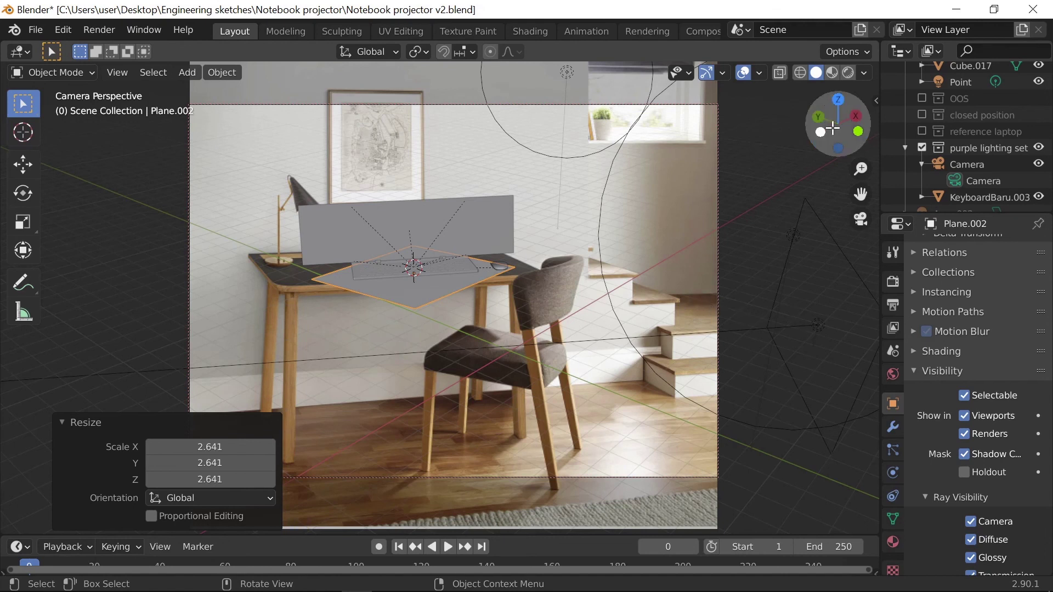
# Step: Check the light setup around the model, return to the camera view and start rendering the image
pyautogui.click(858, 220)
pyautogui.scroll(-8, 620, 326)
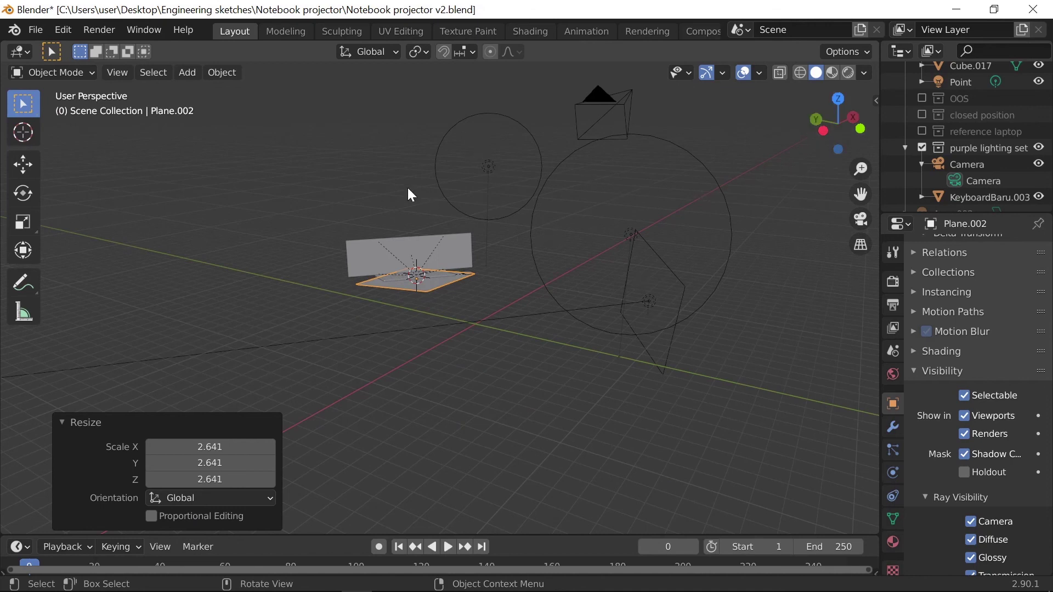
pyautogui.click(860, 219)
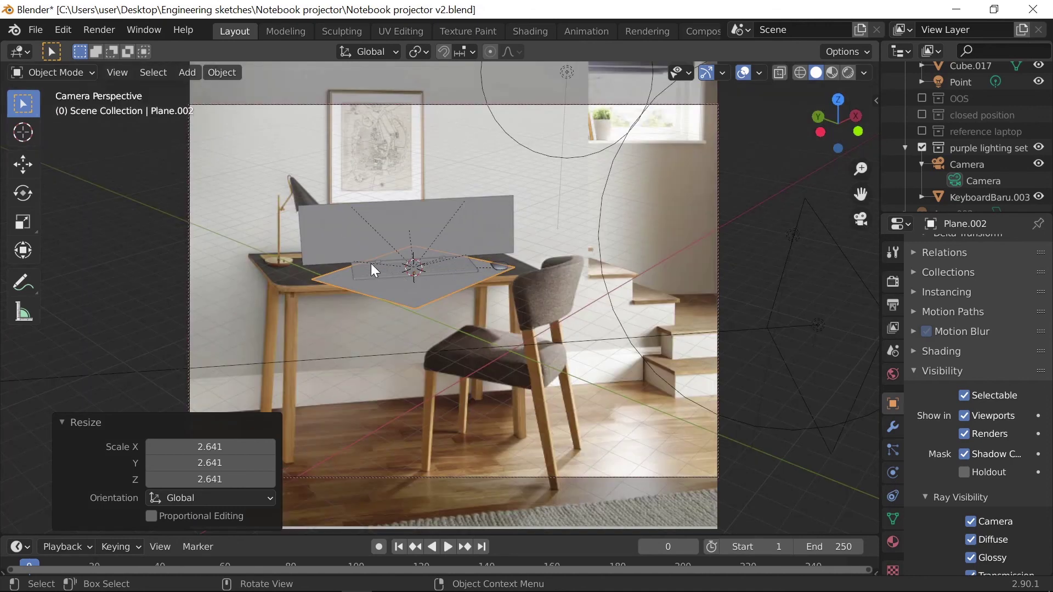
pyautogui.click(95, 29)
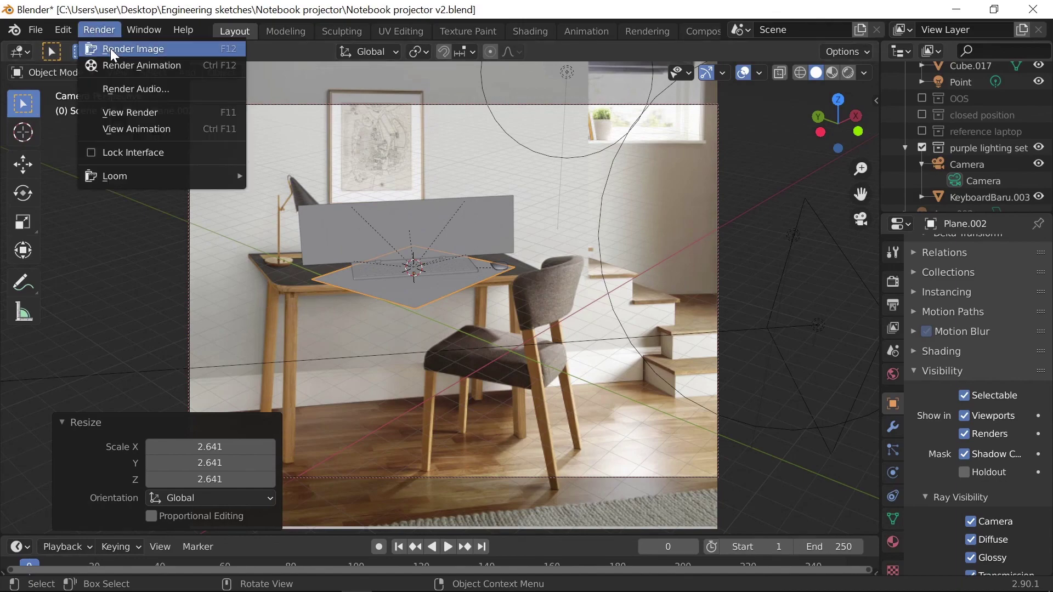